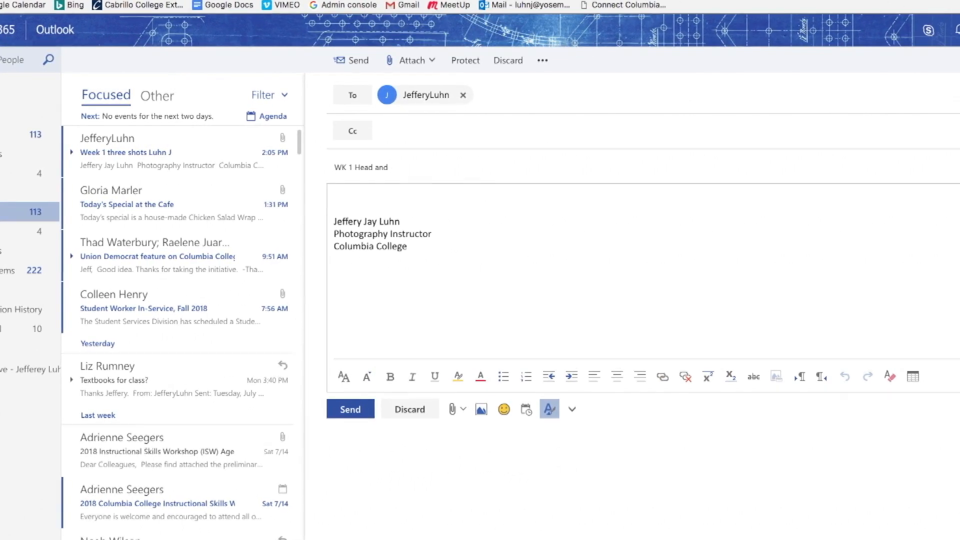
Complete the e-mail subject as "WK 1 Head and Shoulders" followed by the sender's last name and first initial.
{"action": "type", "text": "Shoulders"}
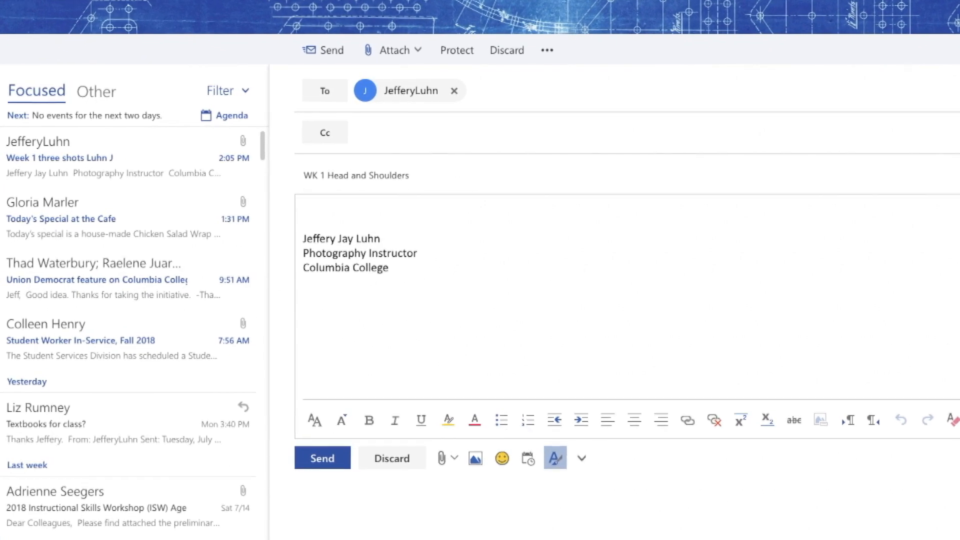
{"action": "type", "text": "  Luhn "}
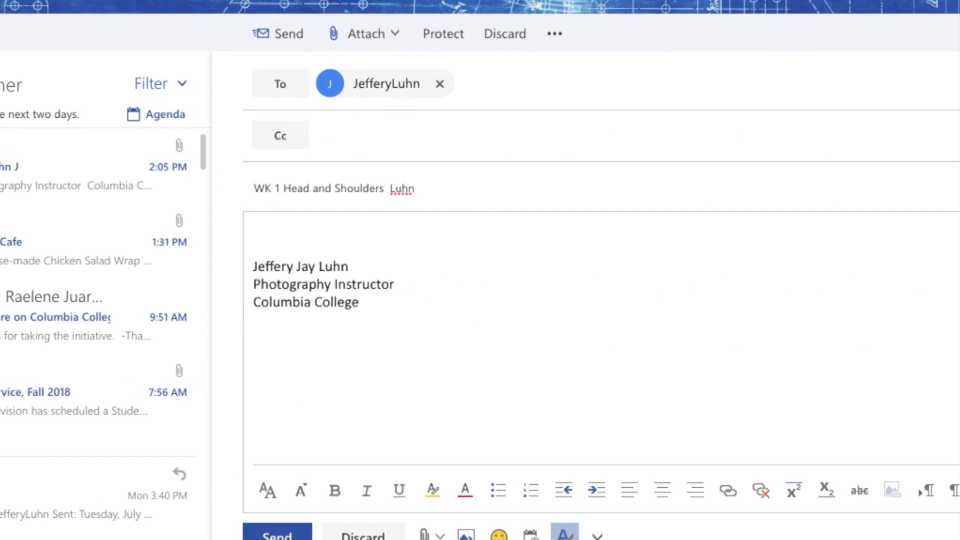
{"action": "type", "text": "J"}
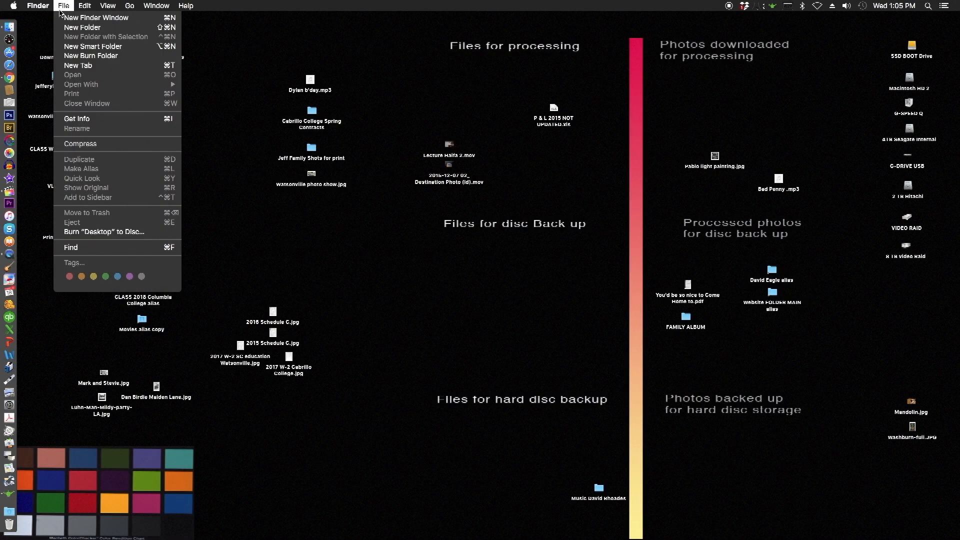
Create a desktop folder named "Digital Photography" and place it under the "Photos downloaded for processing" heading.
{"action": "left_click", "coordinate": [66, 27]}
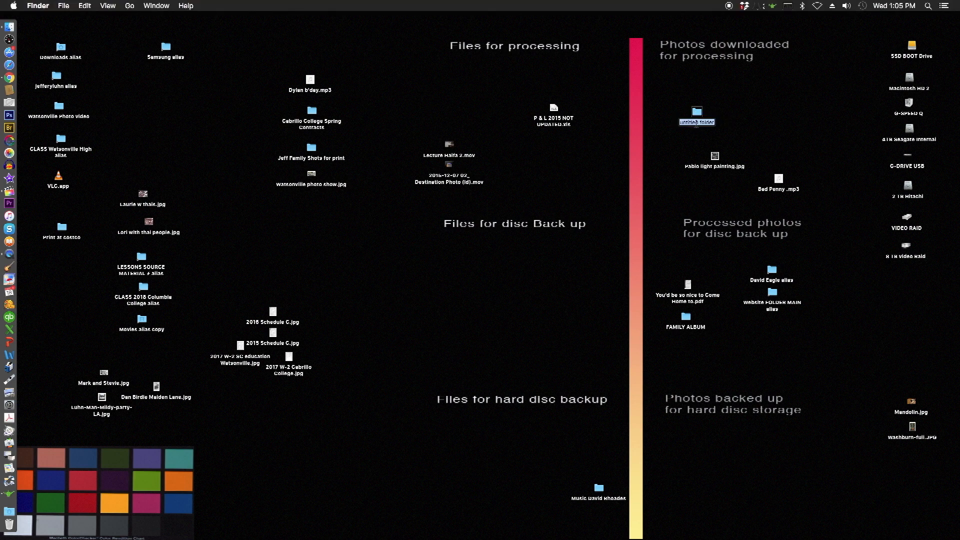
{"action": "type", "text": "Digital Photography"}
{"action": "key", "text": "Return"}
{"action": "left_click_drag", "start_coordinate": [699, 114], "coordinate": [749, 100]}
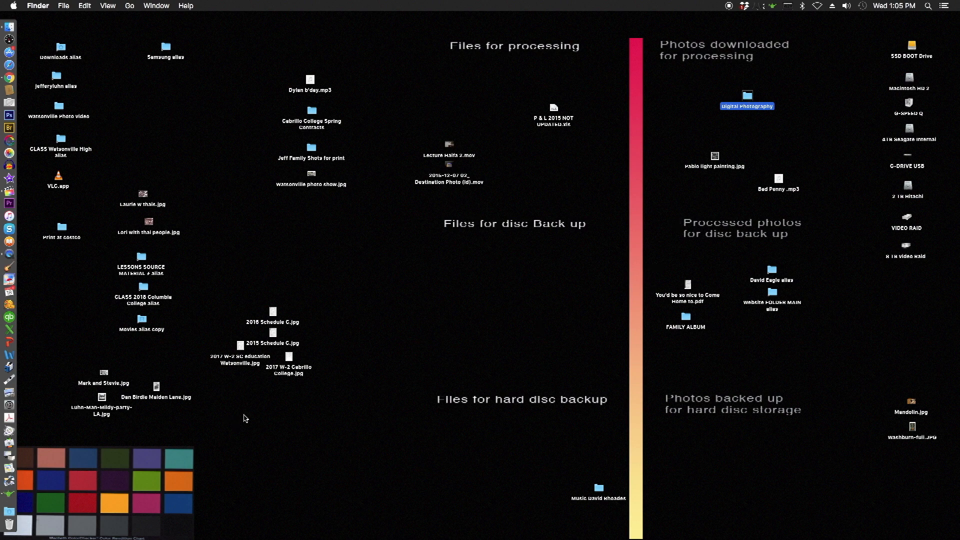
Switch to PowerPoint, create a new presentation and delete the title and subtitle placeholders from its first slide.
{"action": "left_click", "coordinate": [80, 6]}
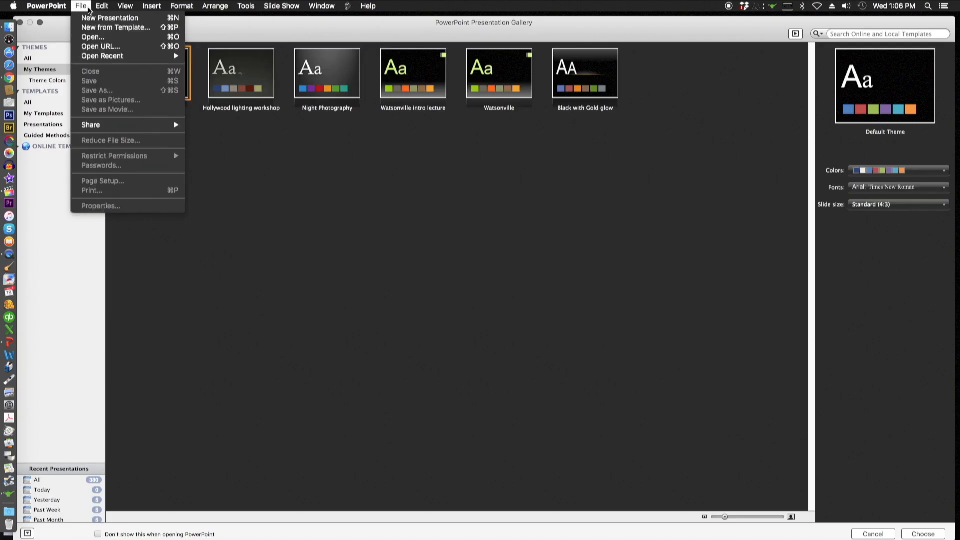
{"action": "left_click", "coordinate": [90, 18]}
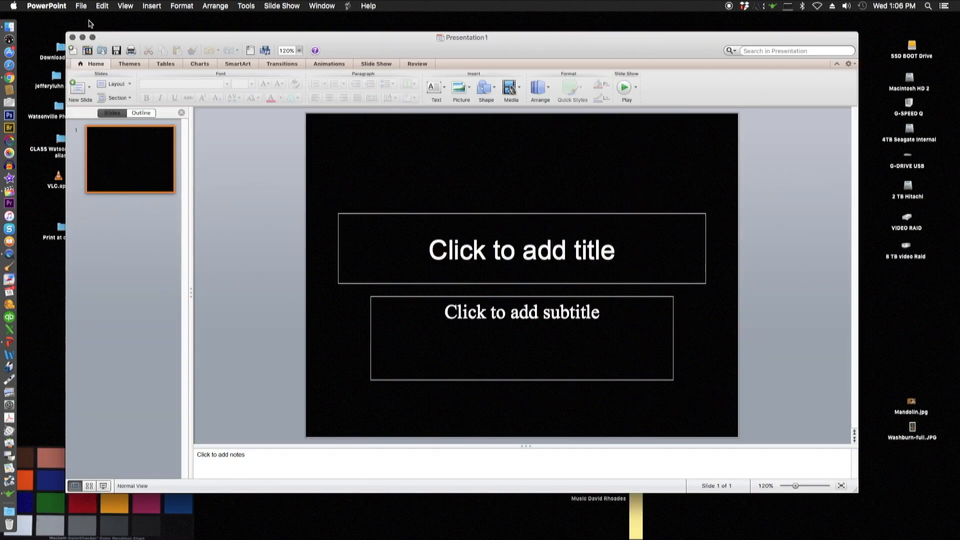
{"action": "left_click", "coordinate": [448, 214]}
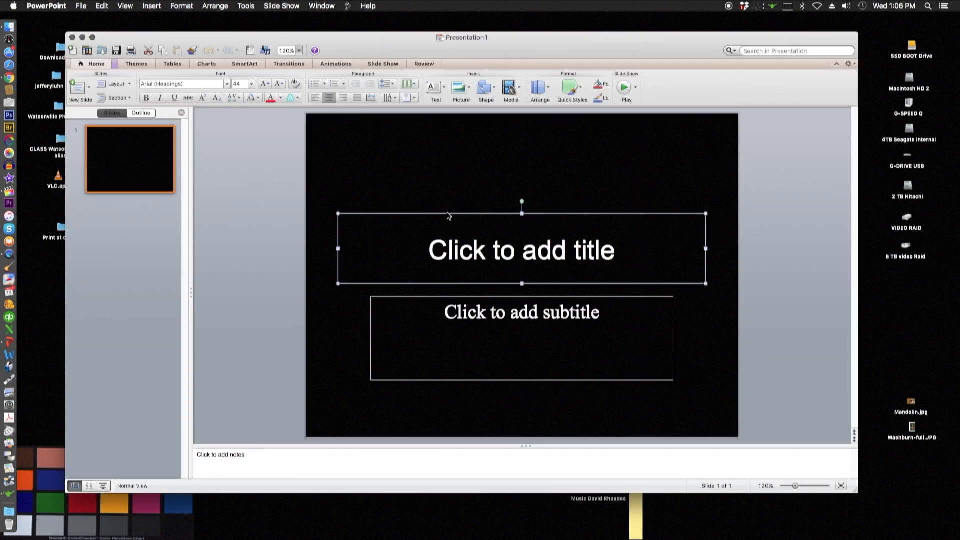
{"action": "key", "text": "Delete"}
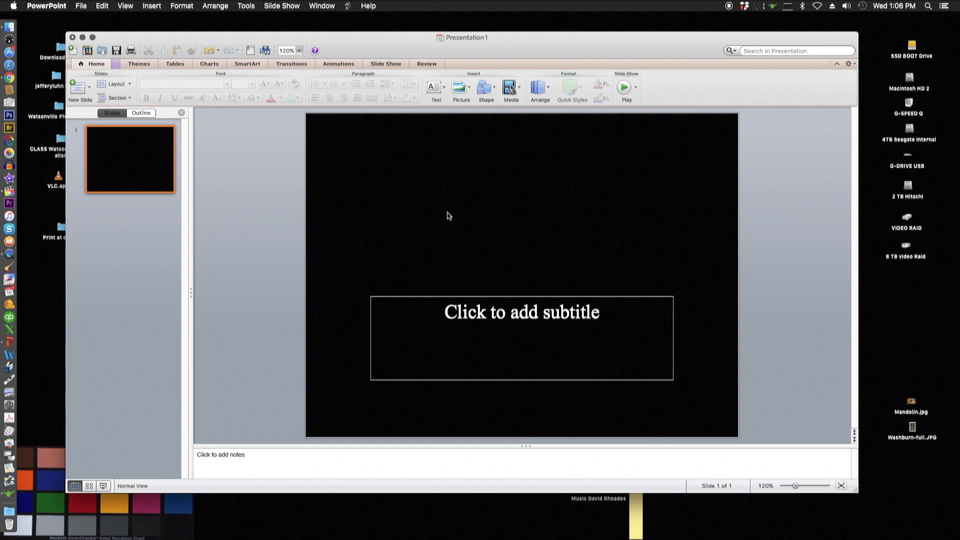
{"action": "left_click", "coordinate": [440, 297]}
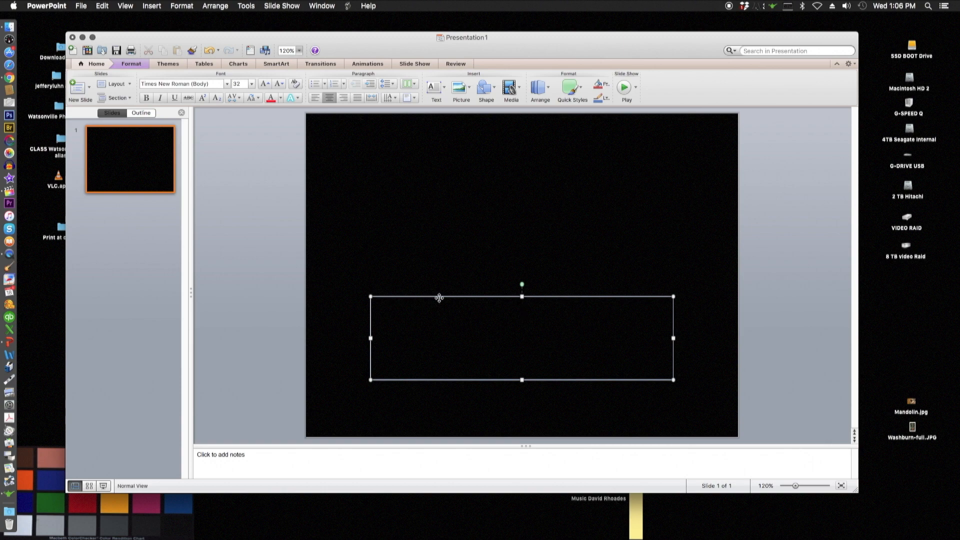
{"action": "left_click", "coordinate": [439, 298]}
{"action": "key", "text": "Delete"}
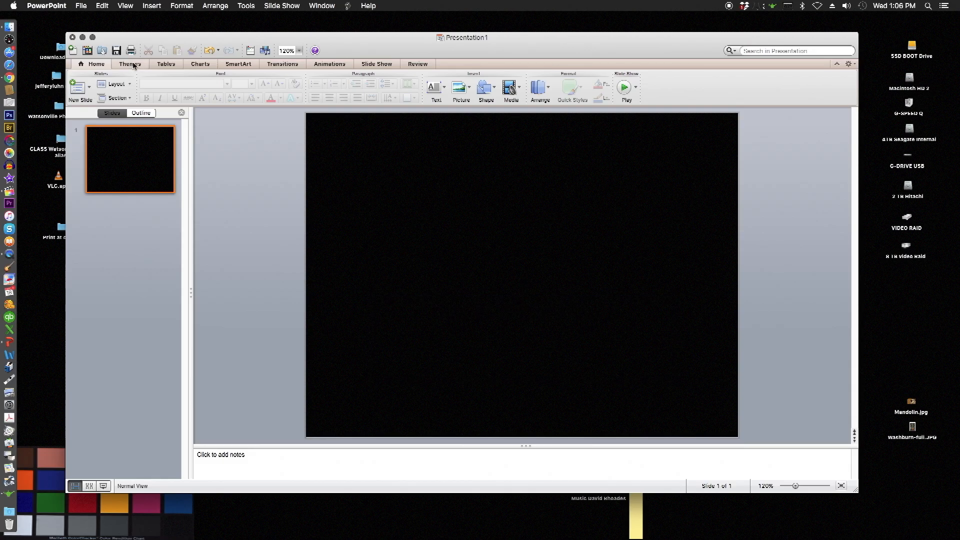
Set the presentation's slide size to Widescreen (16:10).
{"action": "left_click", "coordinate": [131, 64]}
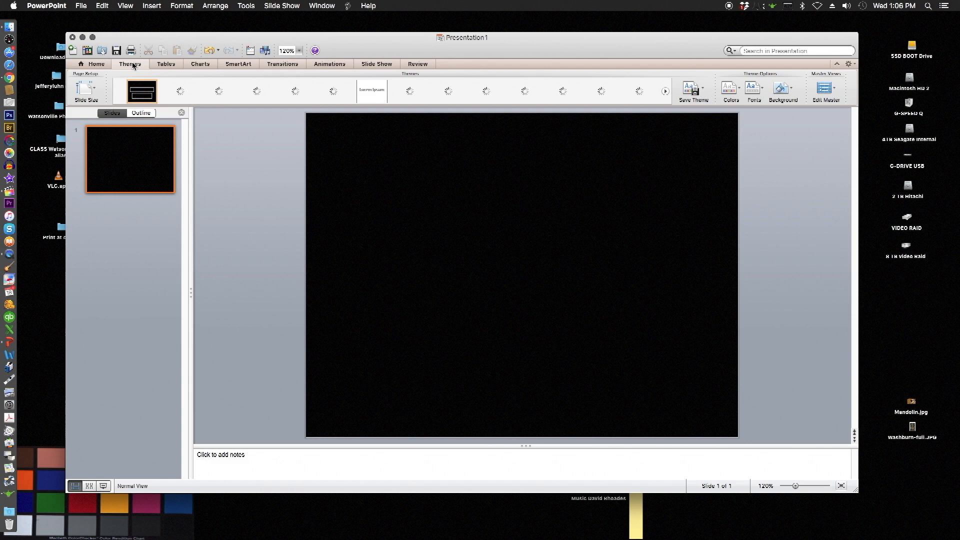
{"action": "left_click", "coordinate": [90, 92]}
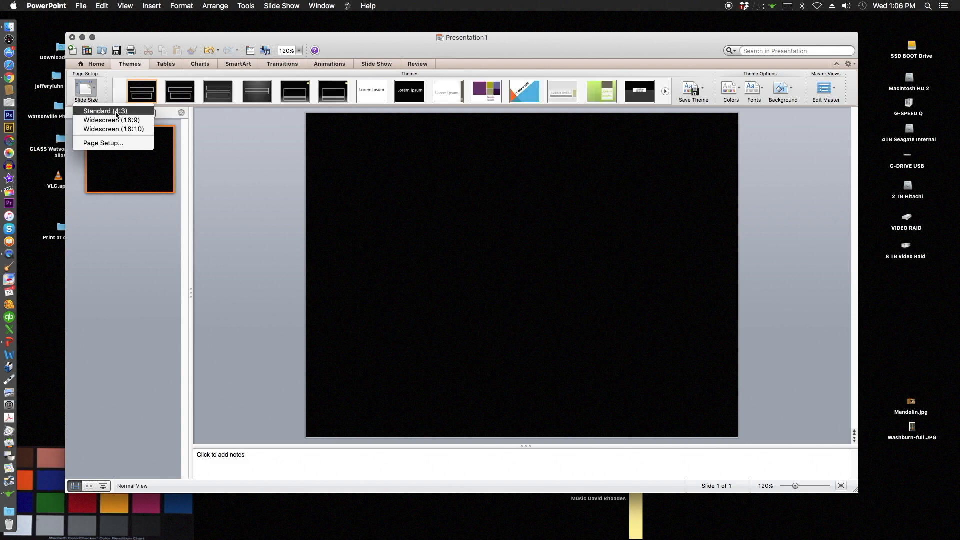
{"action": "left_click", "coordinate": [113, 129]}
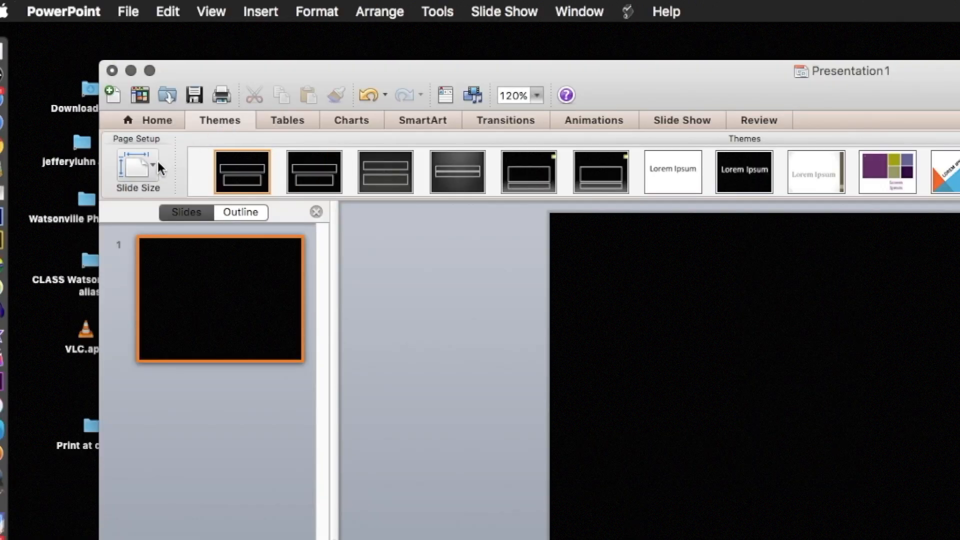
{"action": "left_click", "coordinate": [142, 167]}
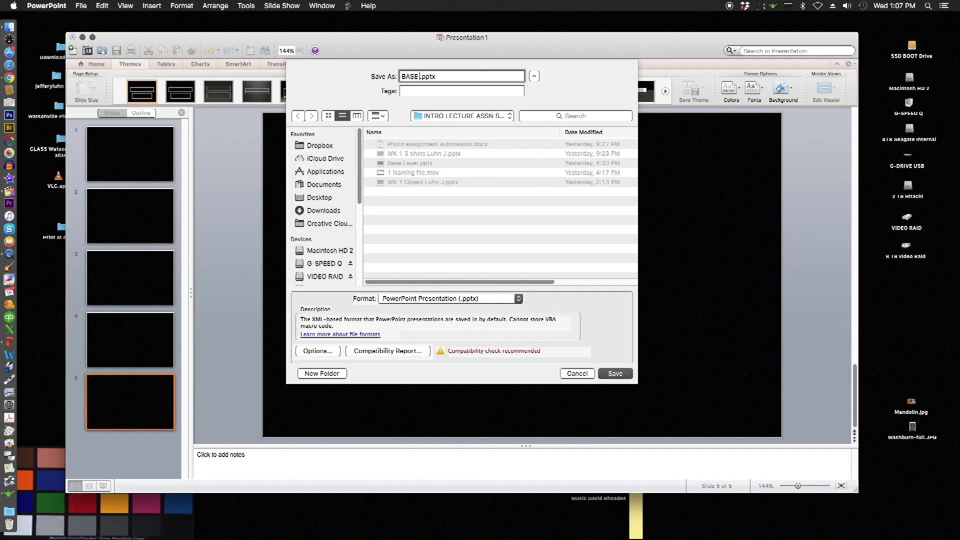
Save the blank presentation under the name BASE LAYER.pptx.
{"action": "type", "text": "LAYER.pptx"}
{"action": "left_click", "coordinate": [471, 116]}
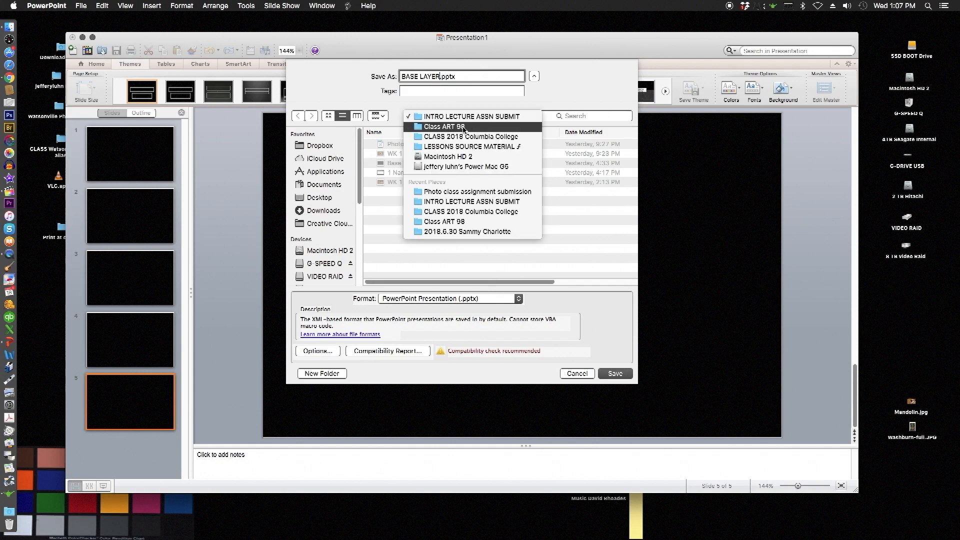
{"action": "left_click", "coordinate": [463, 127]}
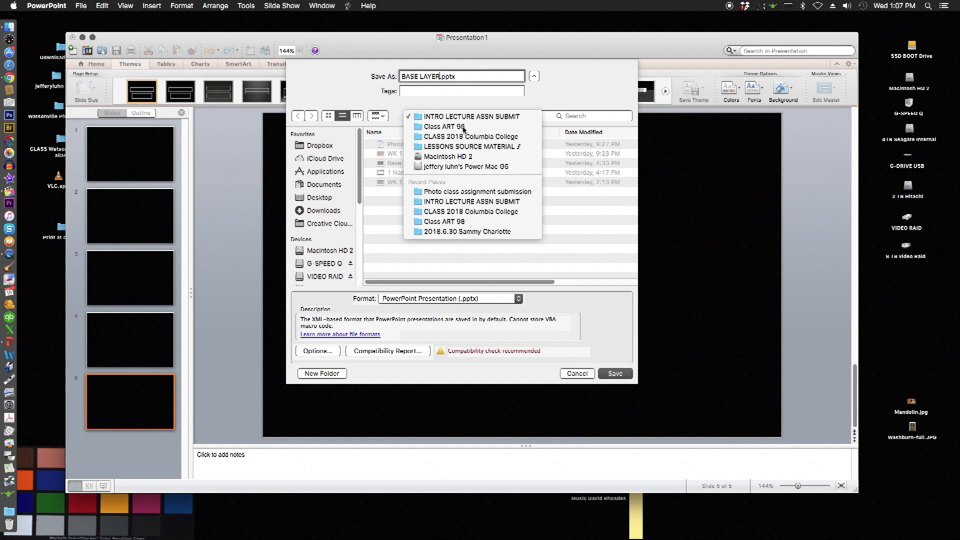
{"action": "left_click", "coordinate": [616, 374]}
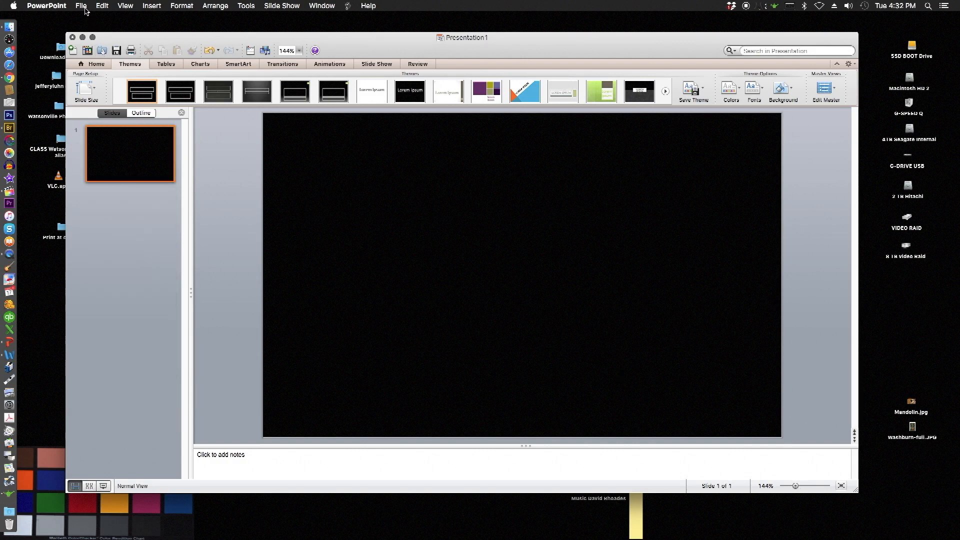
Try to save a copy of Base Layer.pptx as "WK 1 3 shots" followed by the last name and first initial.
{"action": "left_click", "coordinate": [83, 6]}
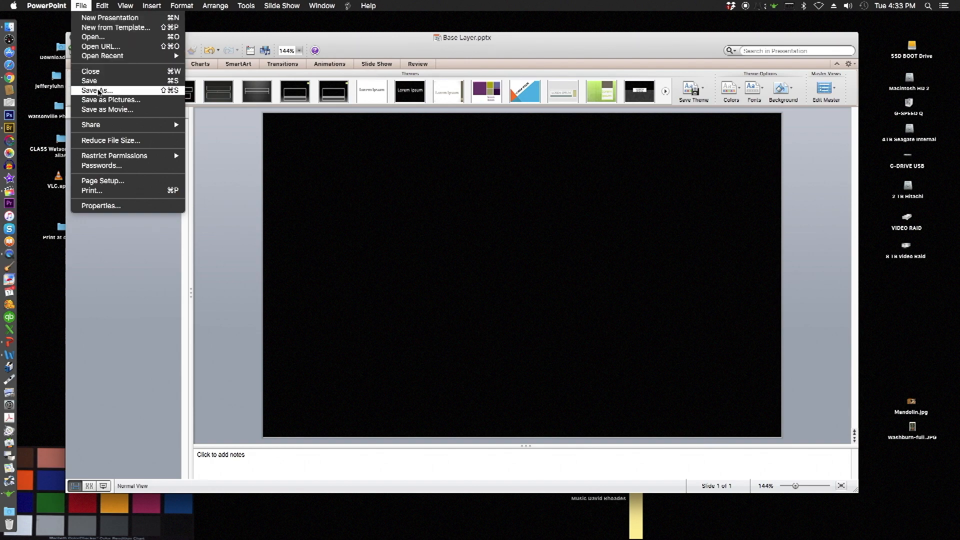
{"action": "left_click", "coordinate": [98, 90]}
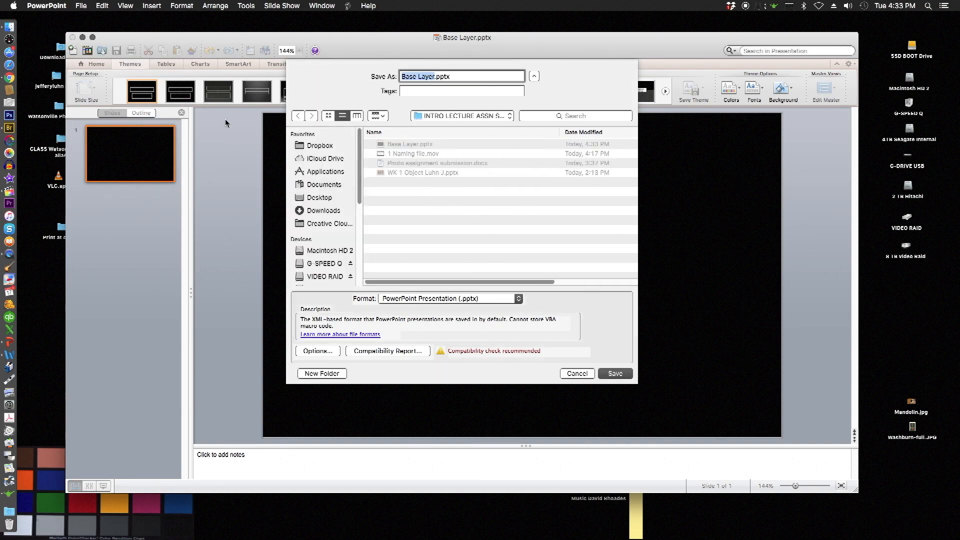
{"action": "type", "text": "WK 1 3 shots Luhn"}
{"action": "key", "text": "BackSpace"}
{"action": "type", "text": "J"}
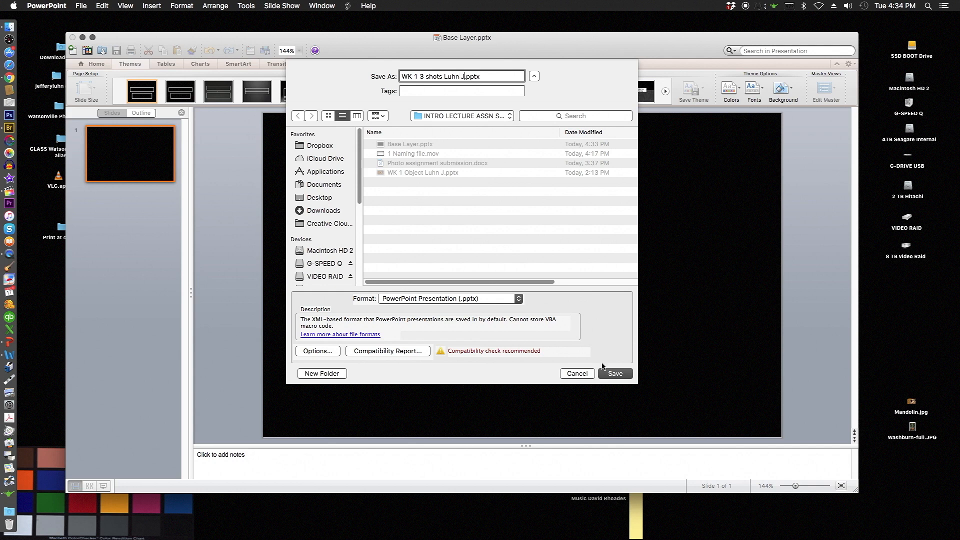
{"action": "left_click", "coordinate": [615, 374]}
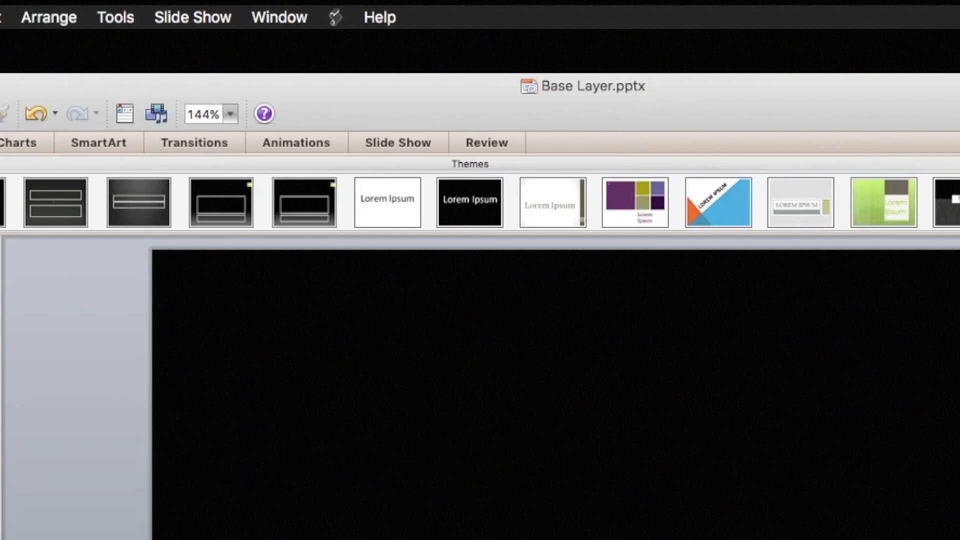
Save Base Layer.pptx as a copy in the INTRO LECTURE ASSN SUBMIT folder, named "WK 1 3 shots" plus last name and first initial.
{"action": "key", "text": "super+shift+s"}
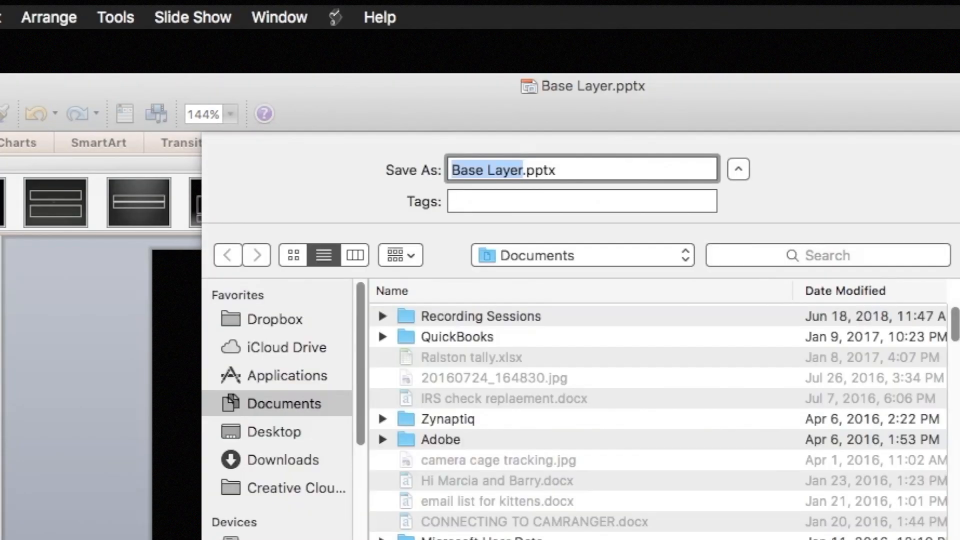
{"action": "type", "text": "WK 1"}
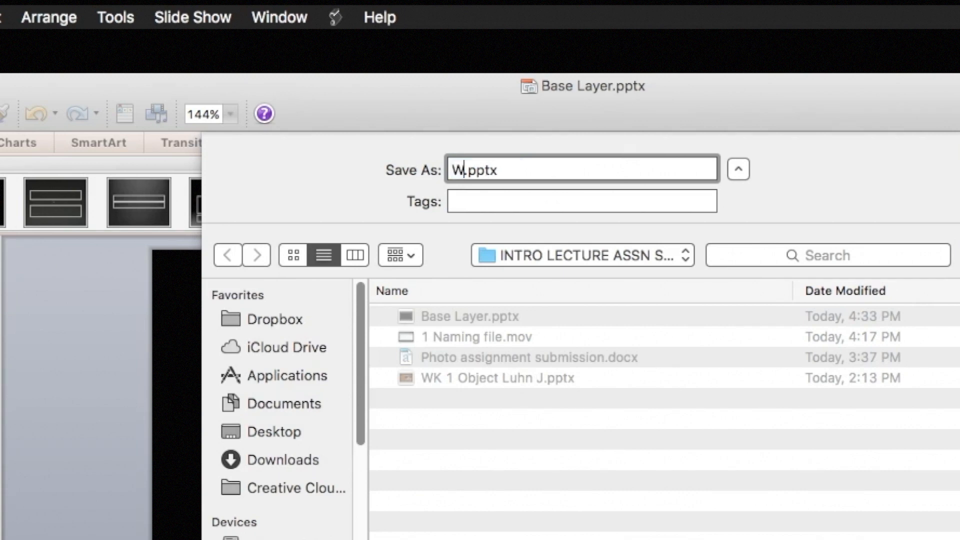
{"action": "type", "text": " 3 shot"}
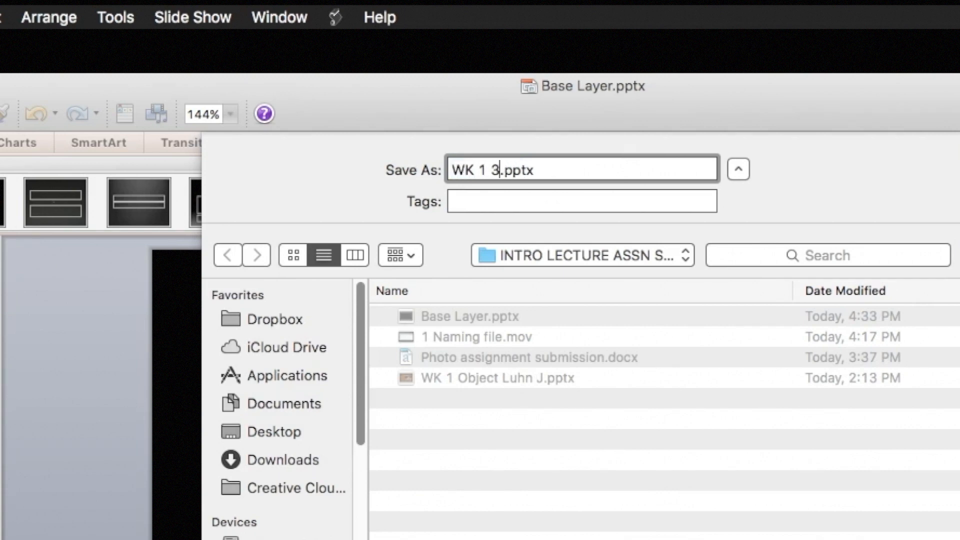
{"action": "type", "text": "s L"}
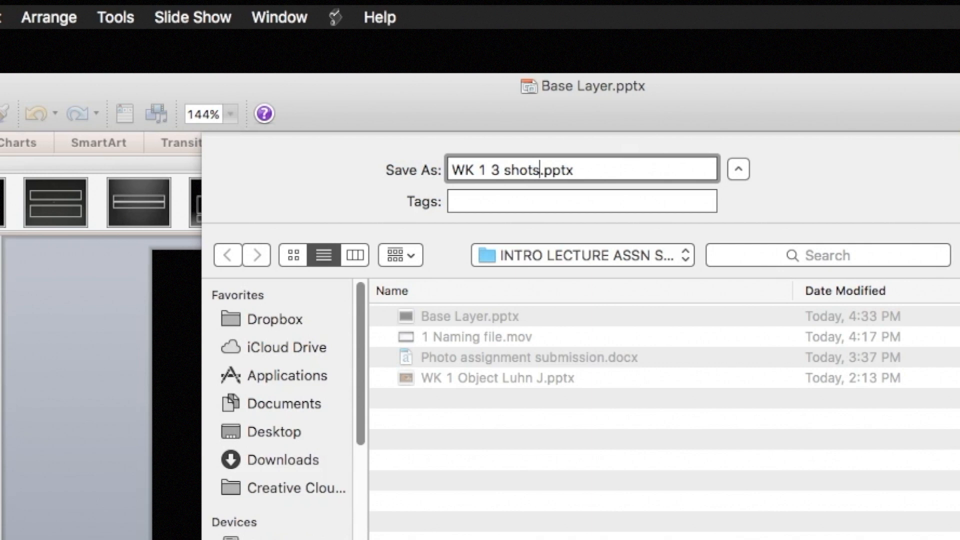
{"action": "type", "text": "uhnJ"}
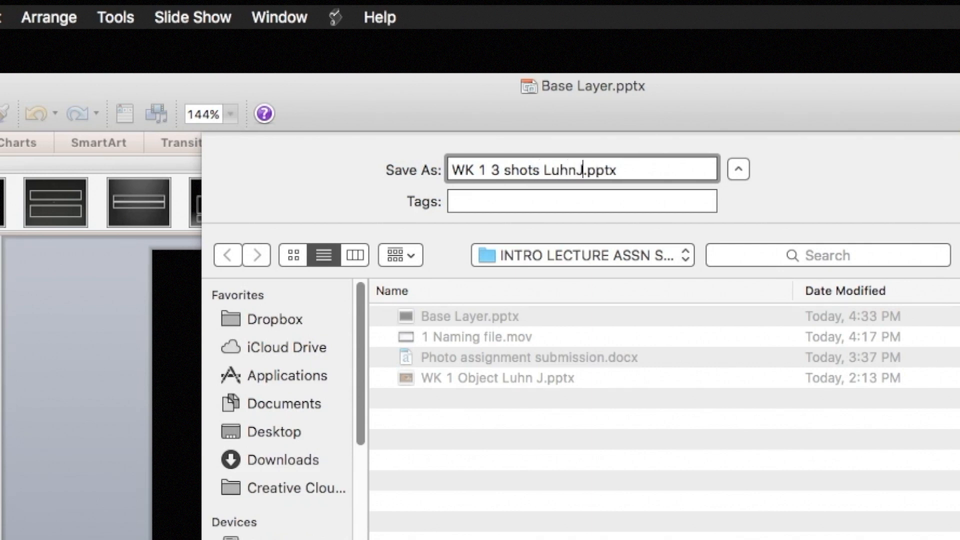
{"action": "key", "text": "BackSpace"}
{"action": "type", "text": "J"}
{"action": "key", "text": "Return"}
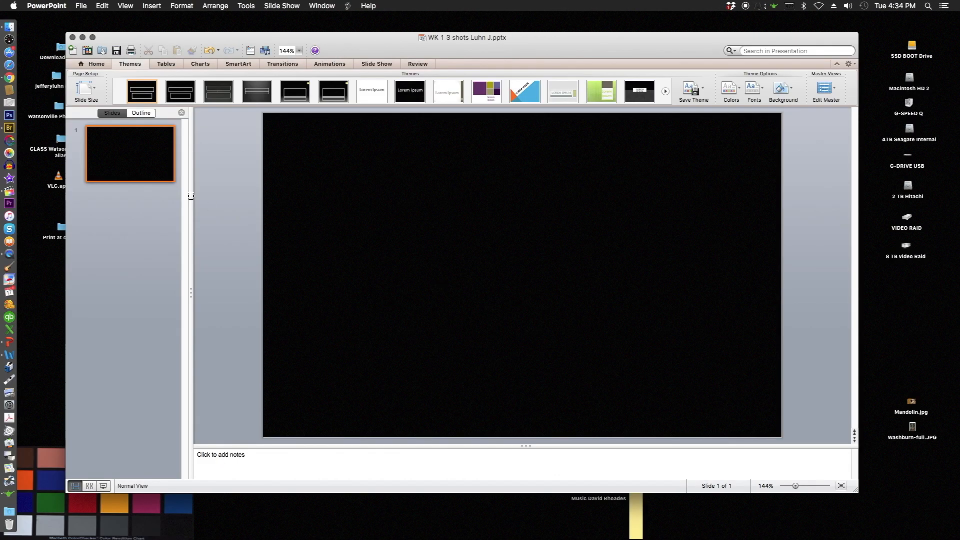
Duplicate the blank black slide three times to make four slides.
{"action": "left_click", "coordinate": [148, 168]}
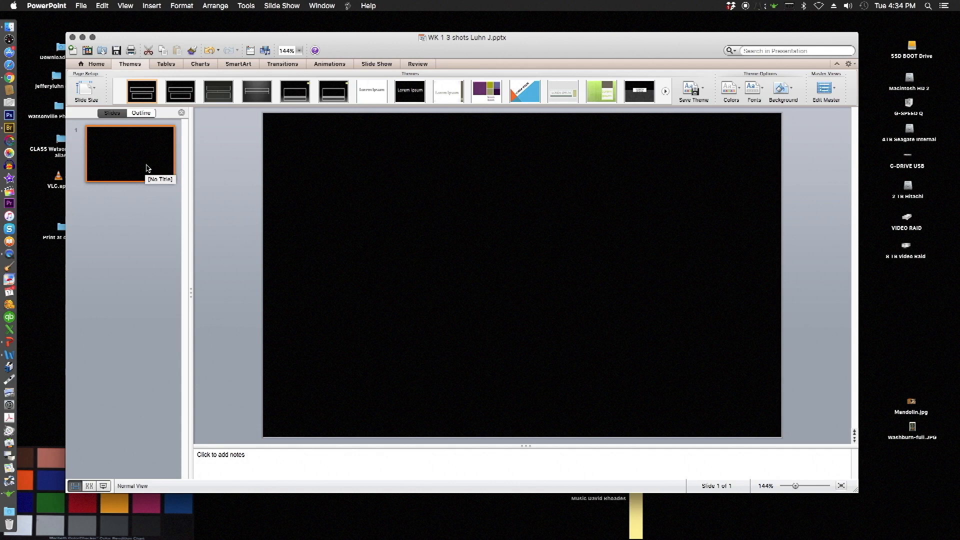
{"action": "left_click", "coordinate": [103, 6]}
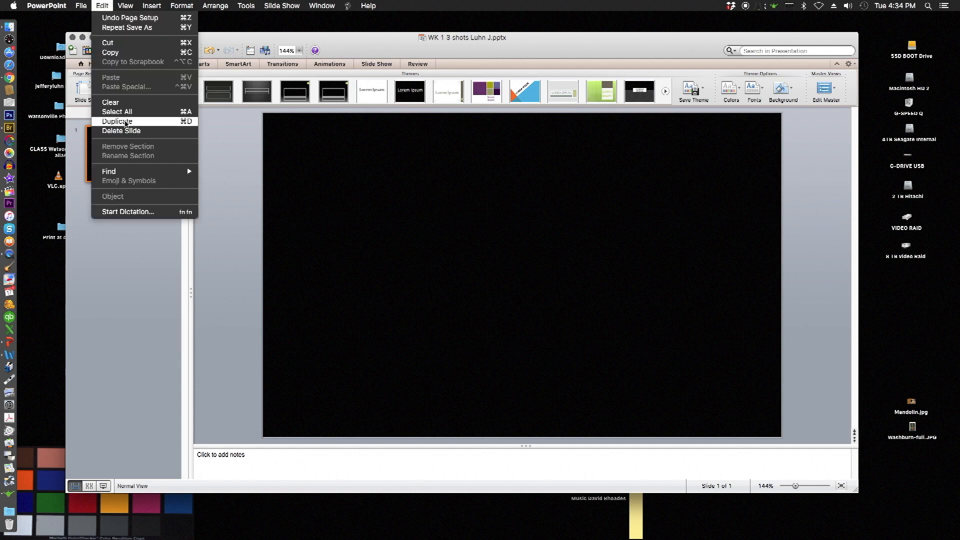
{"action": "left_click", "coordinate": [125, 122]}
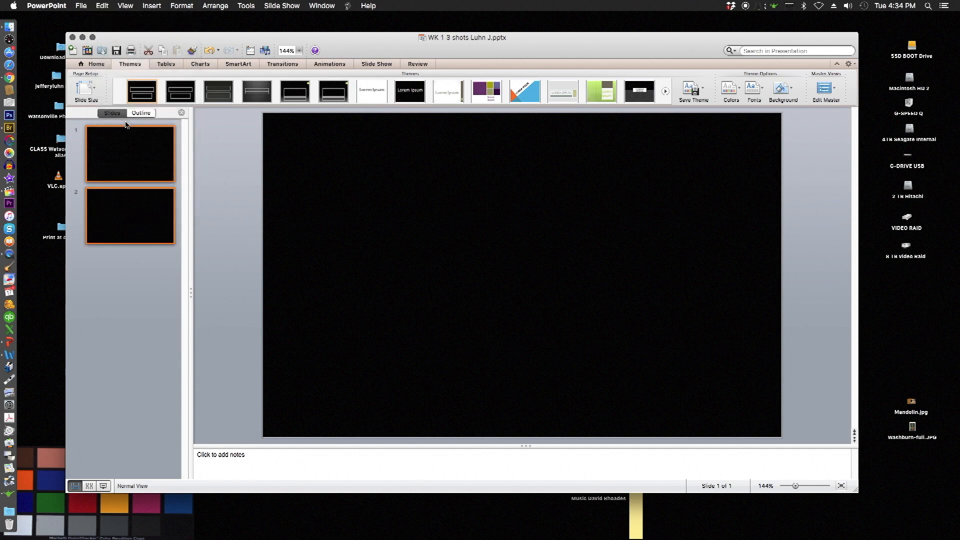
{"action": "left_click", "coordinate": [105, 6]}
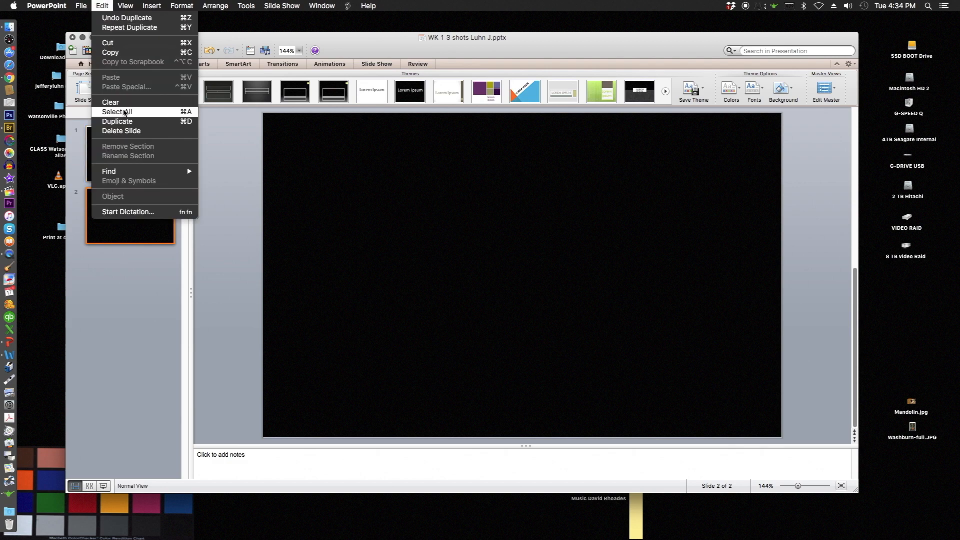
{"action": "left_click", "coordinate": [126, 123]}
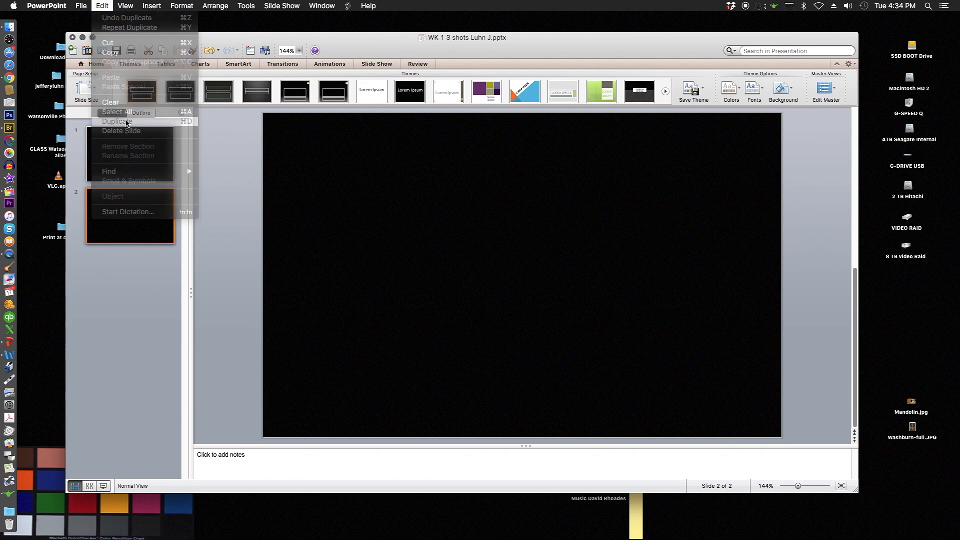
{"action": "left_click", "coordinate": [103, 7]}
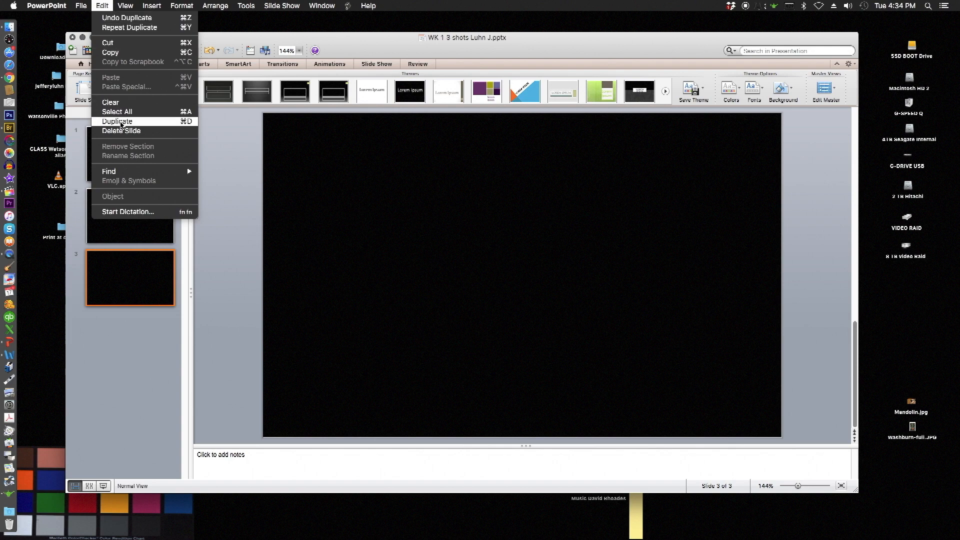
{"action": "left_click", "coordinate": [122, 122]}
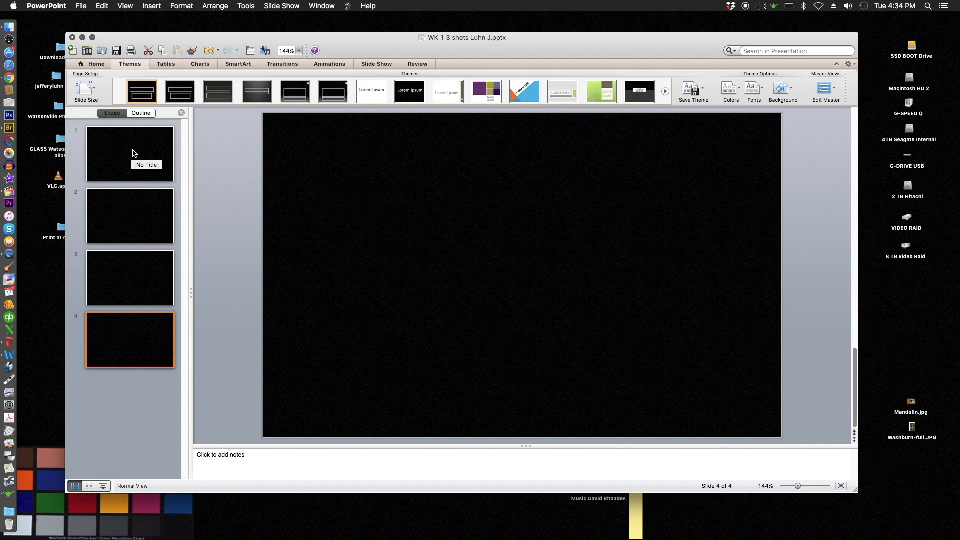
Place Mandolin.jpg on slide 1, scale it down slightly and centre it so a black border surrounds the photo.
{"action": "left_click", "coordinate": [135, 154]}
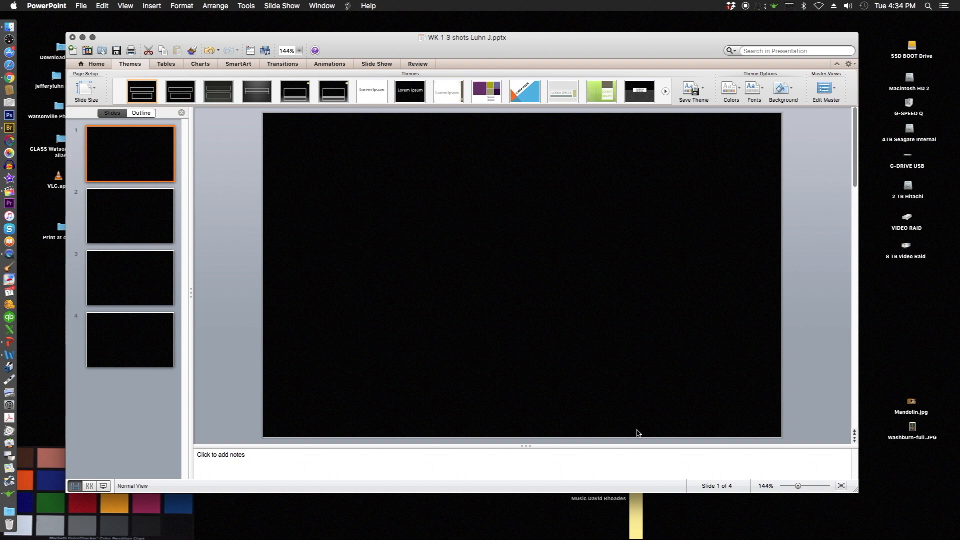
{"action": "left_click_drag", "start_coordinate": [912, 403], "coordinate": [609, 391]}
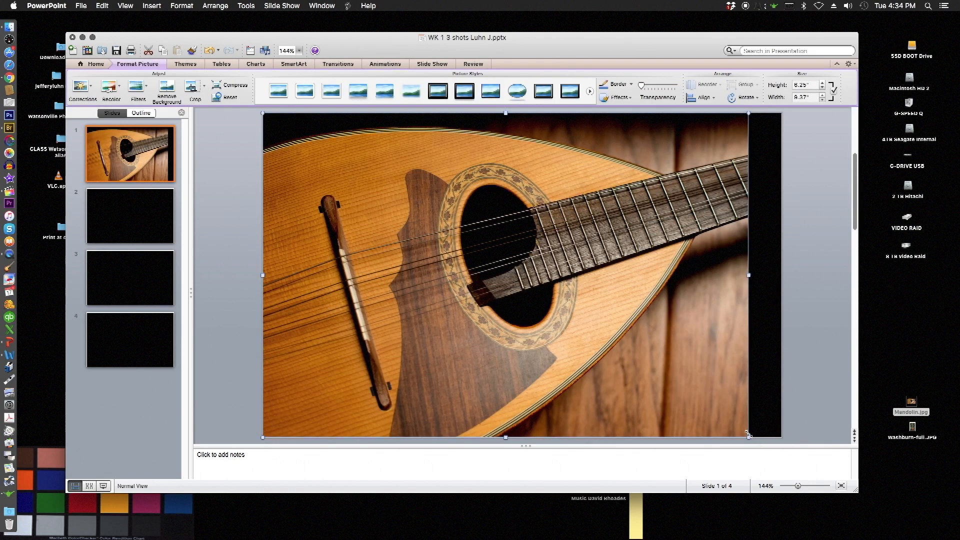
{"action": "left_click_drag", "start_coordinate": [716, 403], "coordinate": [717, 407]}
{"action": "left_click_drag", "start_coordinate": [620, 338], "coordinate": [639, 340]}
{"action": "left_click", "coordinate": [777, 364]}
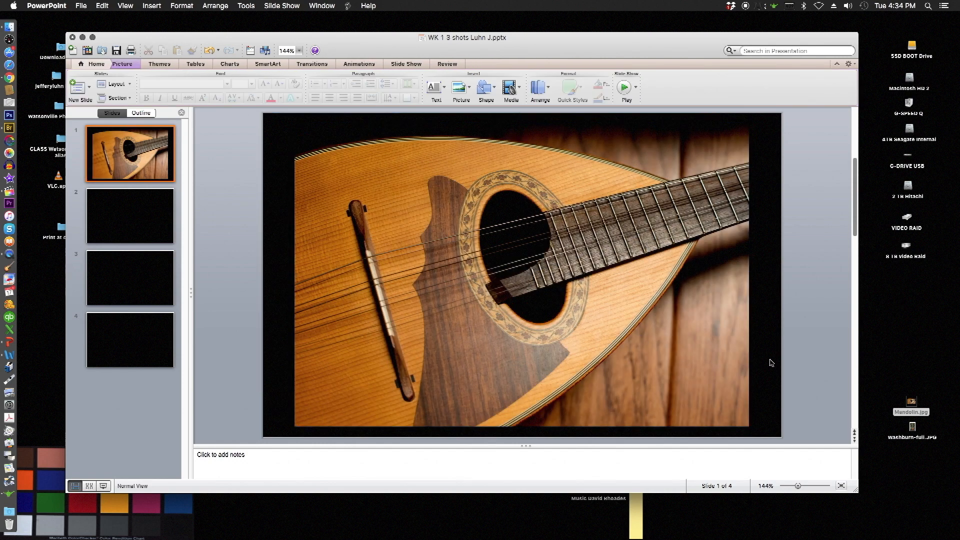
Place the washburn-full.JPG photo on slide 2 and rotate it so the guitar stands upright.
{"action": "left_click", "coordinate": [126, 210]}
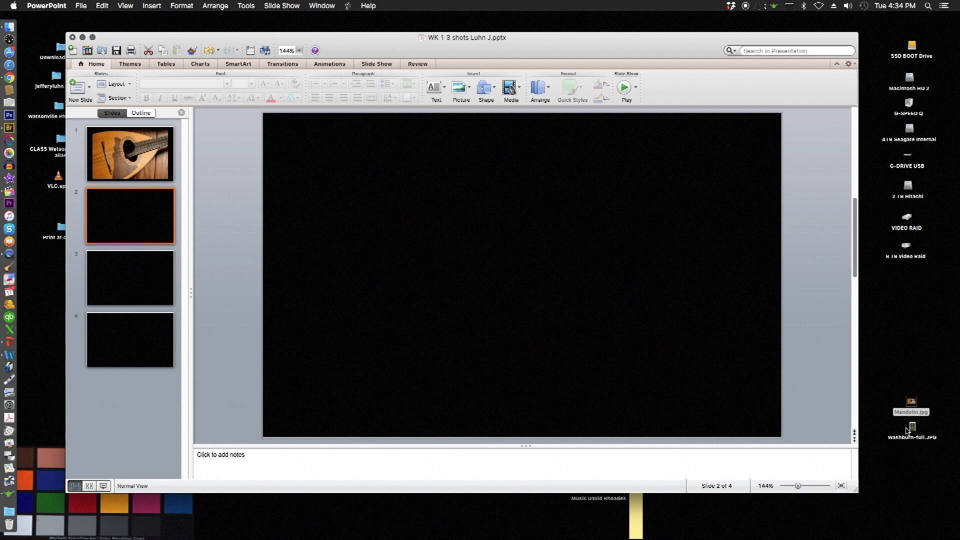
{"action": "left_click_drag", "start_coordinate": [911, 429], "coordinate": [660, 439]}
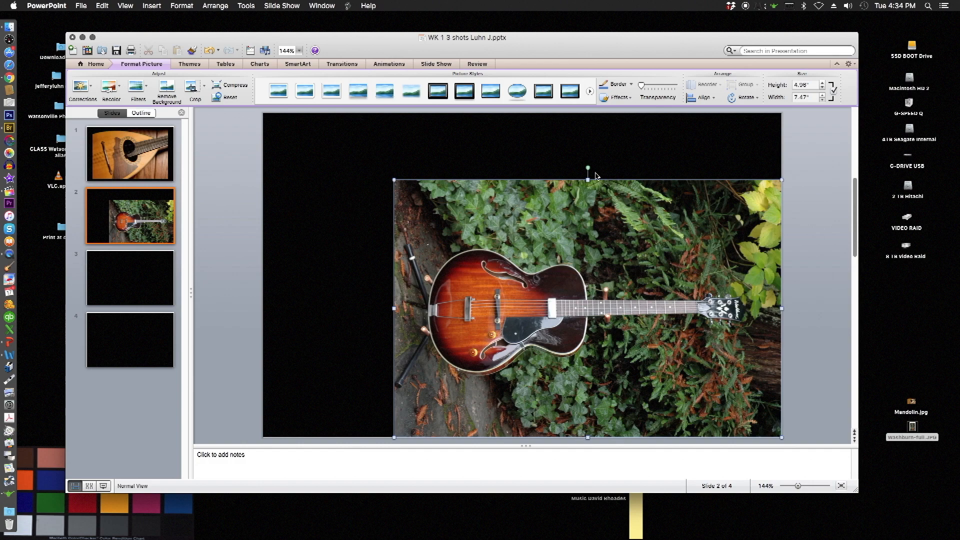
{"action": "left_click_drag", "start_coordinate": [590, 167], "coordinate": [440, 319]}
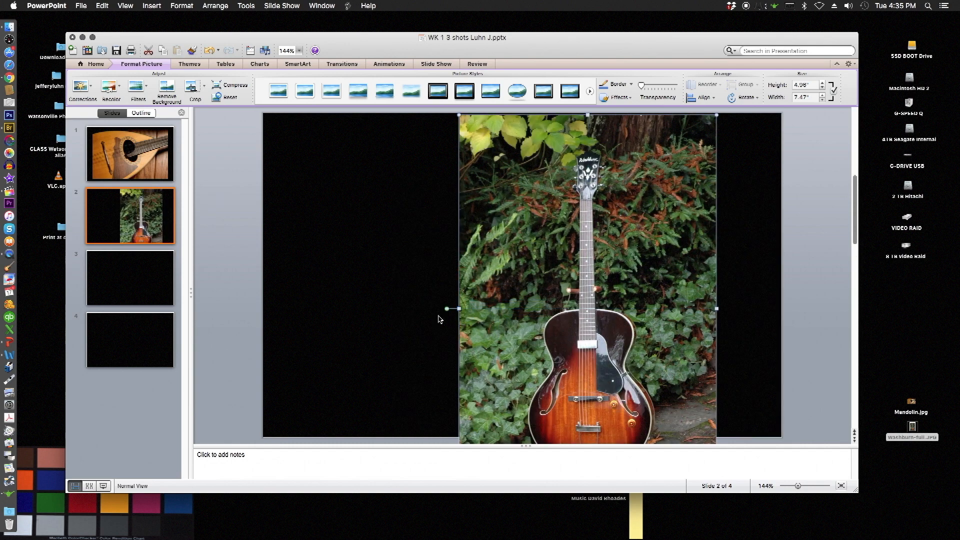
Scale the guitar photo down to about 3.95 by 5.94 inches and fit it within the slide's height.
{"action": "left_click_drag", "start_coordinate": [458, 114], "coordinate": [484, 161]}
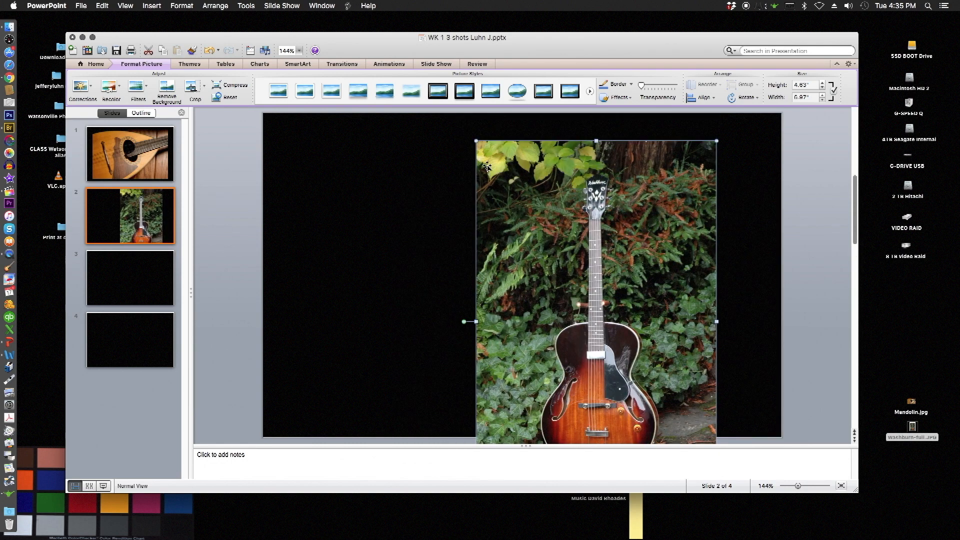
{"action": "left_click_drag", "start_coordinate": [523, 203], "coordinate": [453, 172]}
{"action": "left_click_drag", "start_coordinate": [406, 113], "coordinate": [479, 164]}
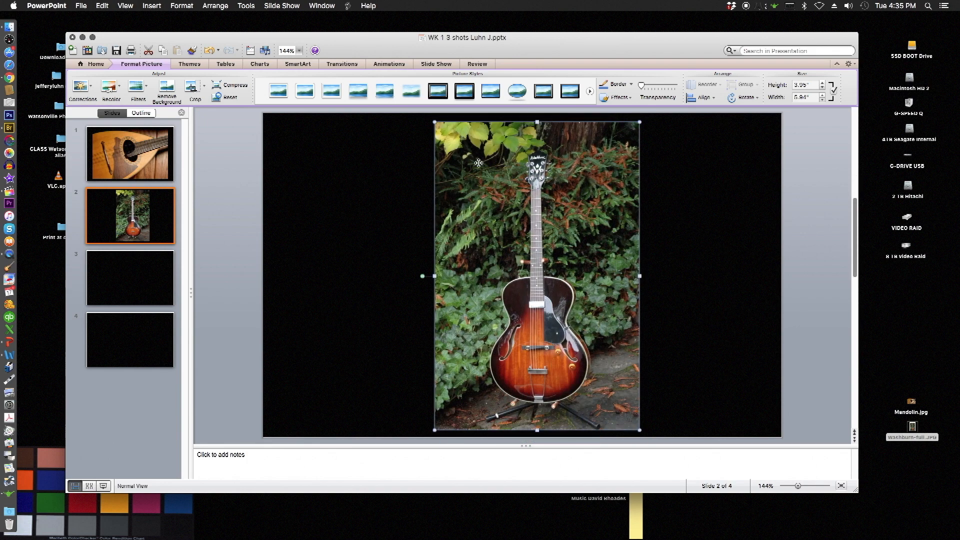
{"action": "left_click", "coordinate": [679, 233]}
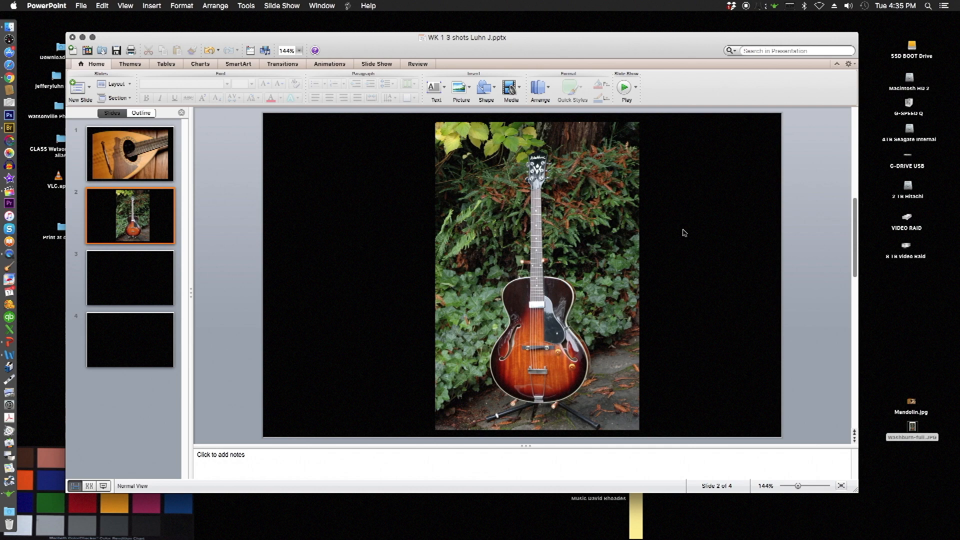
Move the guitar photo to the left half of slide 2, leaving a black margin around it.
{"action": "left_click_drag", "start_coordinate": [561, 266], "coordinate": [545, 266]}
{"action": "left_click_drag", "start_coordinate": [404, 276], "coordinate": [445, 275]}
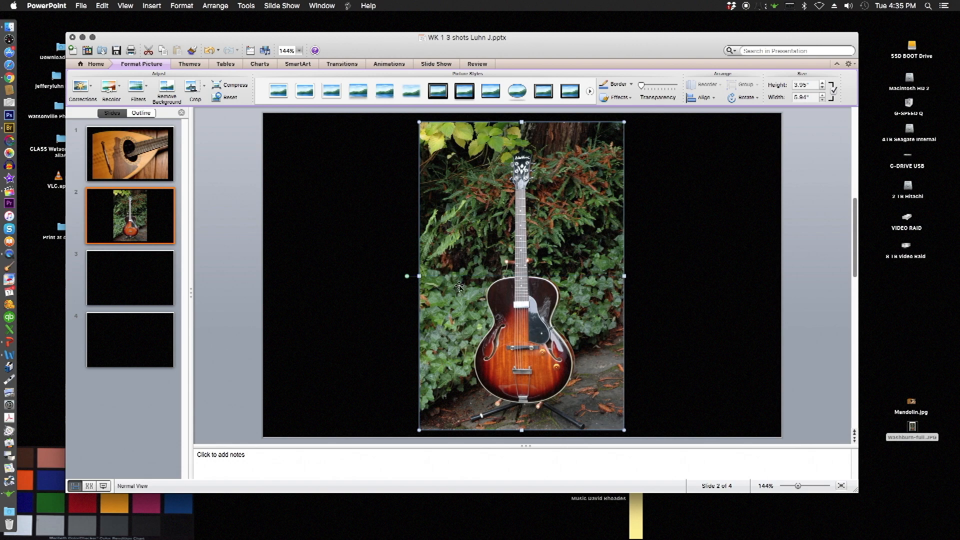
{"action": "mouse_move", "coordinate": [623, 429]}
{"action": "left_mouse_down"}
{"action": "mouse_move", "coordinate": [598, 393]}
{"action": "mouse_move", "coordinate": [618, 428]}
{"action": "left_mouse_up"}
{"action": "left_click_drag", "start_coordinate": [586, 310], "coordinate": [458, 307]}
{"action": "left_click", "coordinate": [619, 318]}
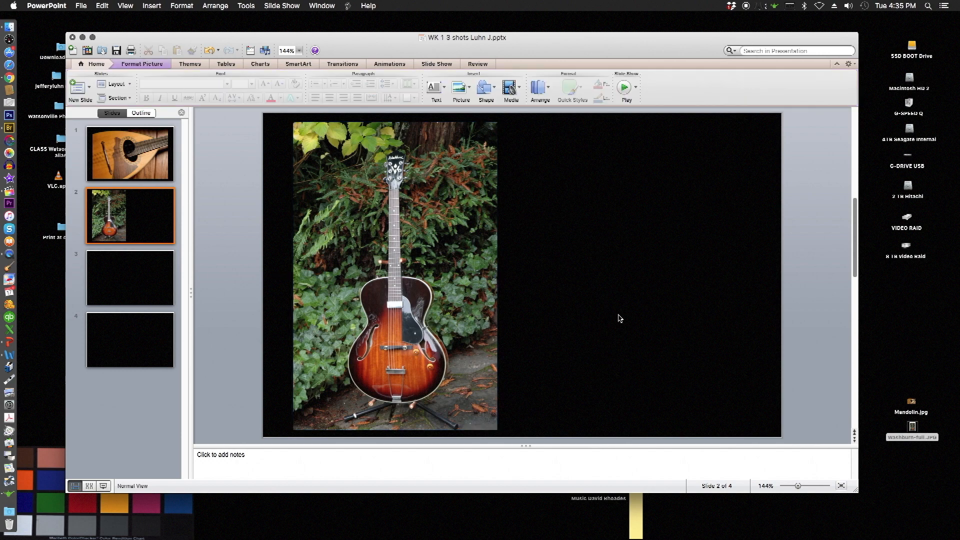
Add Mandolin.jpg to slide 2, shrink it and rotate it to vertical with the neck pointing up.
{"action": "left_click", "coordinate": [911, 404]}
{"action": "left_click_drag", "start_coordinate": [913, 404], "coordinate": [801, 365]}
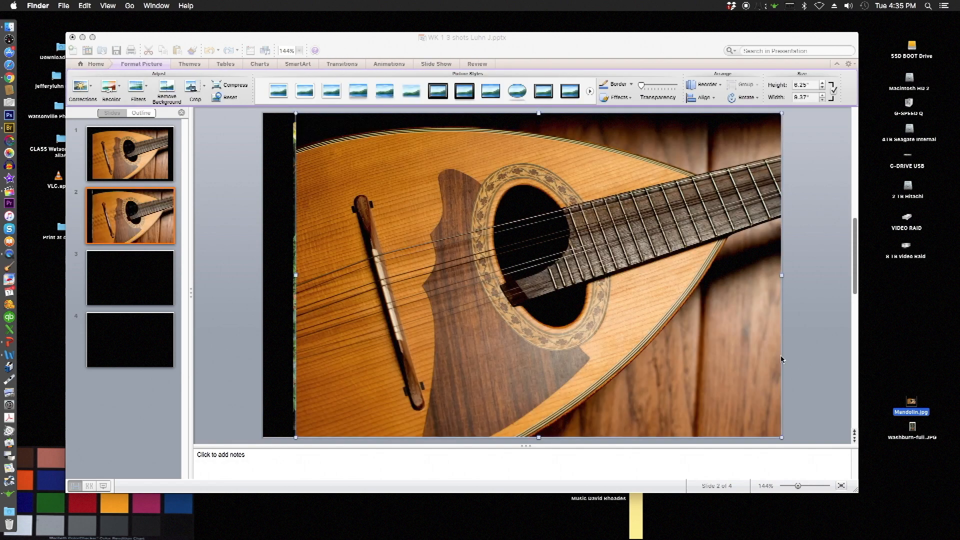
{"action": "left_click", "coordinate": [295, 114]}
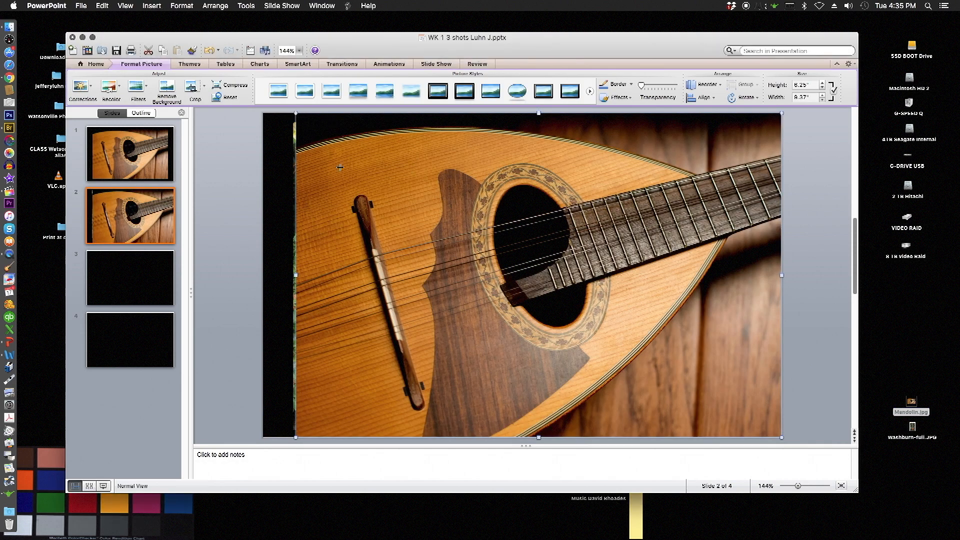
{"action": "left_click_drag", "start_coordinate": [295, 114], "coordinate": [370, 204]}
{"action": "left_click_drag", "start_coordinate": [580, 148], "coordinate": [478, 301]}
Scale the mandolin photo to about 3.98 by 5.96 inches and align it beside the guitar on the slide's right half.
{"action": "left_click_drag", "start_coordinate": [610, 391], "coordinate": [669, 323]}
{"action": "left_click_drag", "start_coordinate": [587, 401], "coordinate": [592, 369]}
{"action": "left_click_drag", "start_coordinate": [774, 404], "coordinate": [735, 343]}
{"action": "left_click_drag", "start_coordinate": [627, 285], "coordinate": [628, 371]}
{"action": "left_click_drag", "start_coordinate": [735, 430], "coordinate": [708, 388]}
{"action": "left_click_drag", "start_coordinate": [642, 300], "coordinate": [670, 340]}
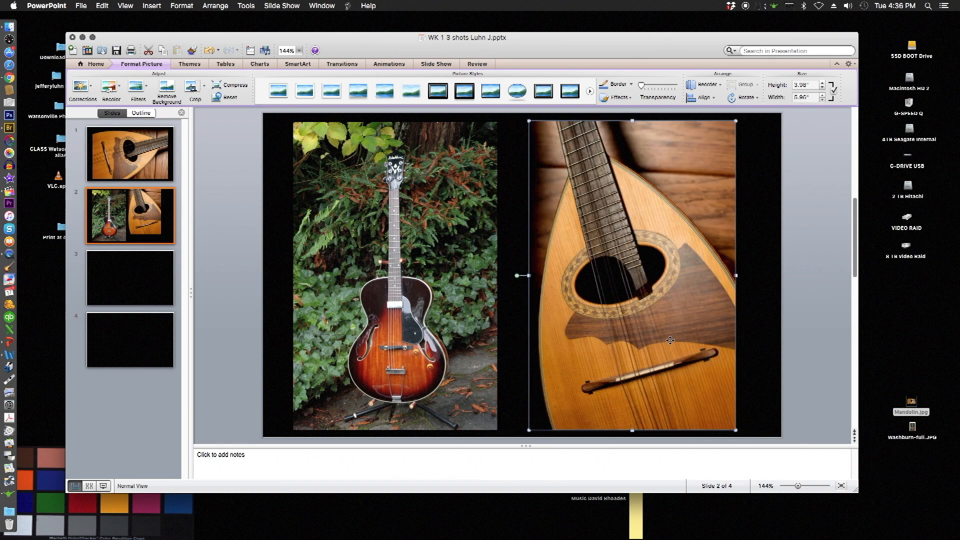
{"action": "left_click", "coordinate": [746, 300]}
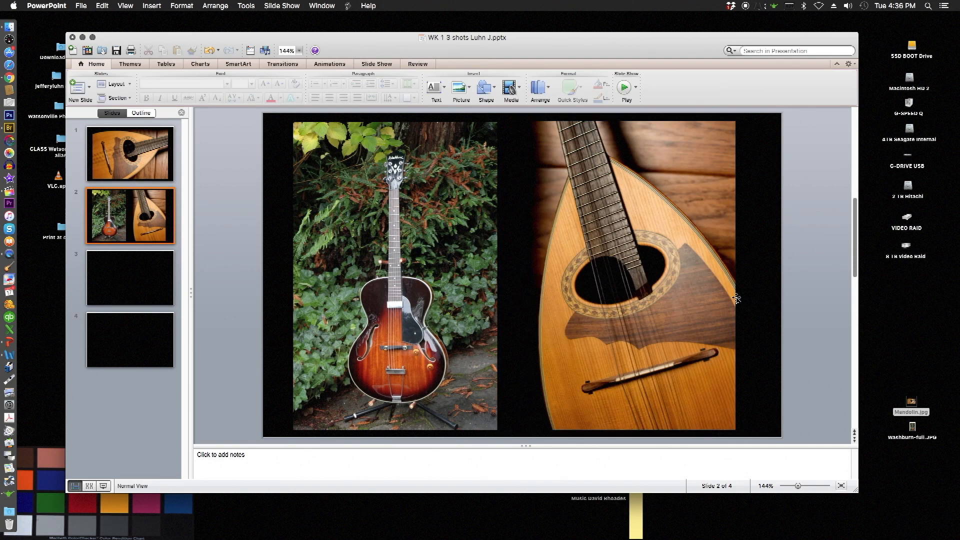
Add a text box reading "Washburn vertical Open Shade" and position it along the guitar photo's lower edge.
{"action": "left_click", "coordinate": [435, 88]}
{"action": "left_click", "coordinate": [448, 111]}
{"action": "left_click", "coordinate": [318, 422]}
{"action": "type", "text": "Wash"}
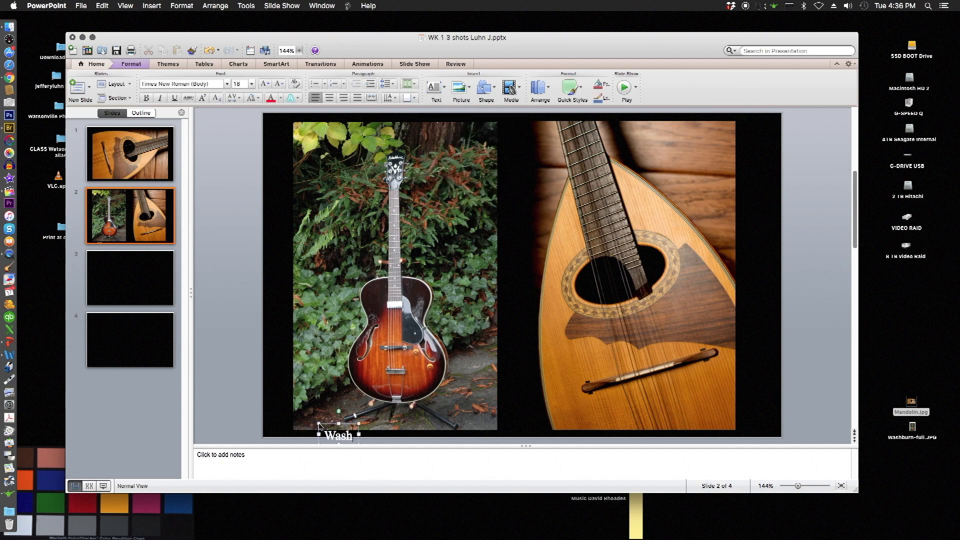
{"action": "type", "text": "burn vertical"}
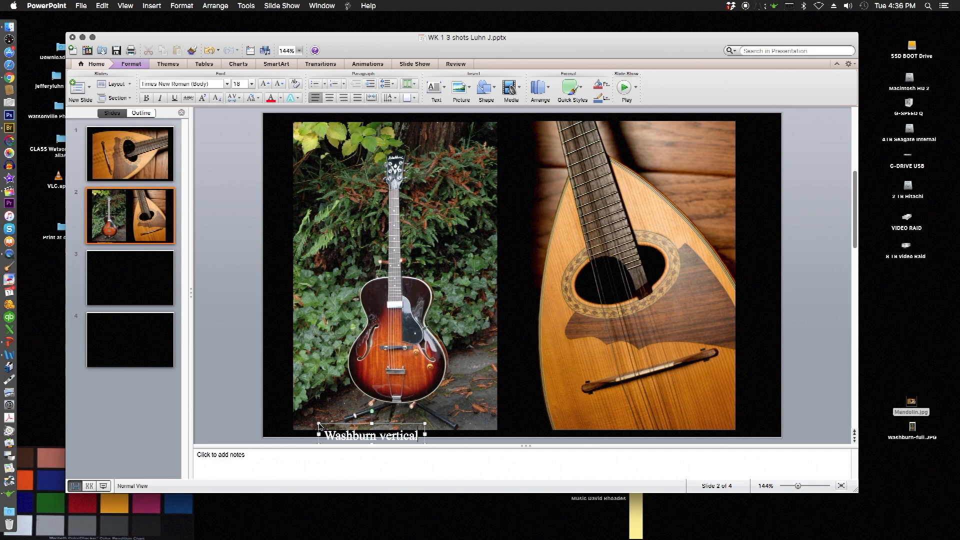
{"action": "type", "text": "  Open Shade"}
{"action": "left_click_drag", "start_coordinate": [406, 422], "coordinate": [402, 411]}
{"action": "left_click", "coordinate": [450, 225]}
Add the caption "Mandolin Window Light" in a text box at the mandolin photo's lower edge.
{"action": "left_click", "coordinate": [441, 86]}
{"action": "left_click", "coordinate": [450, 111]}
{"action": "left_click", "coordinate": [561, 415]}
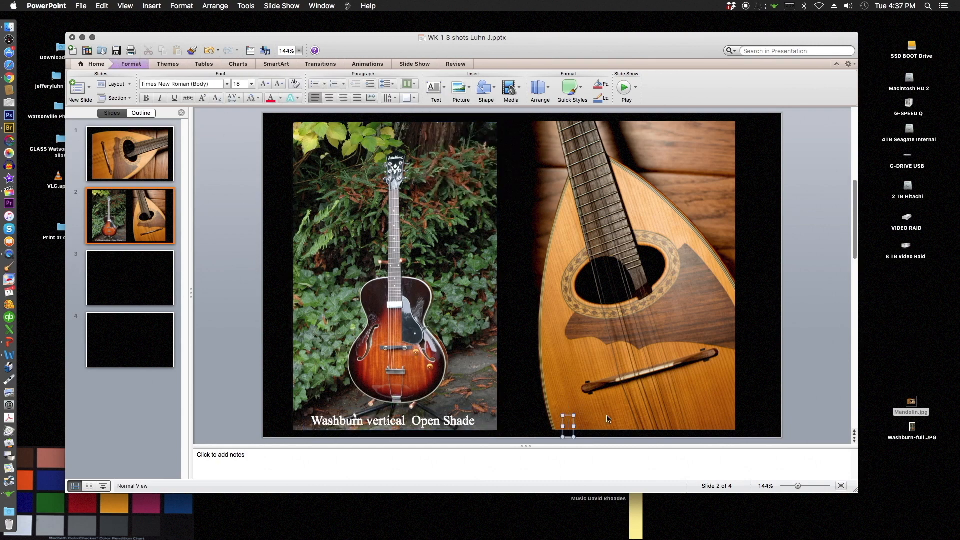
{"action": "type", "text": "Mandolin  Window L"}
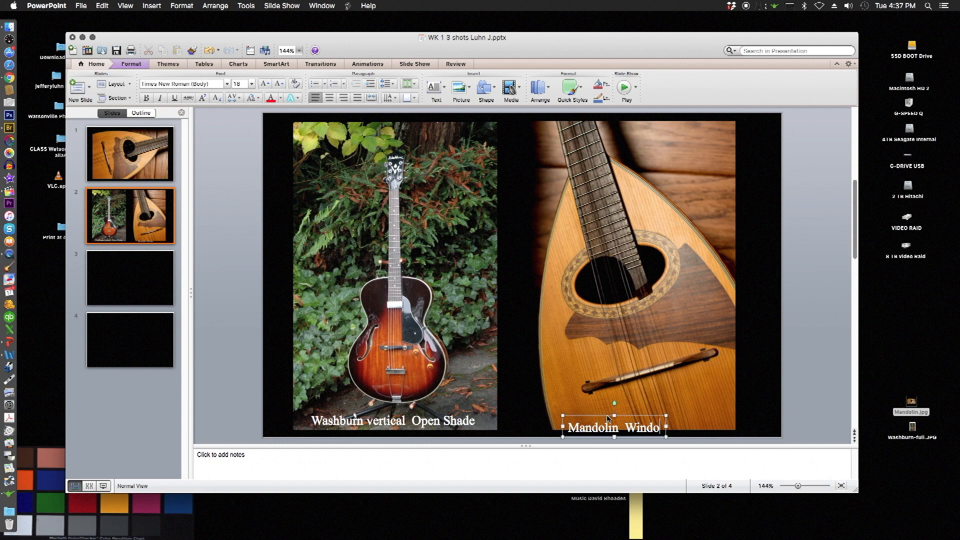
{"action": "type", "text": "ight"}
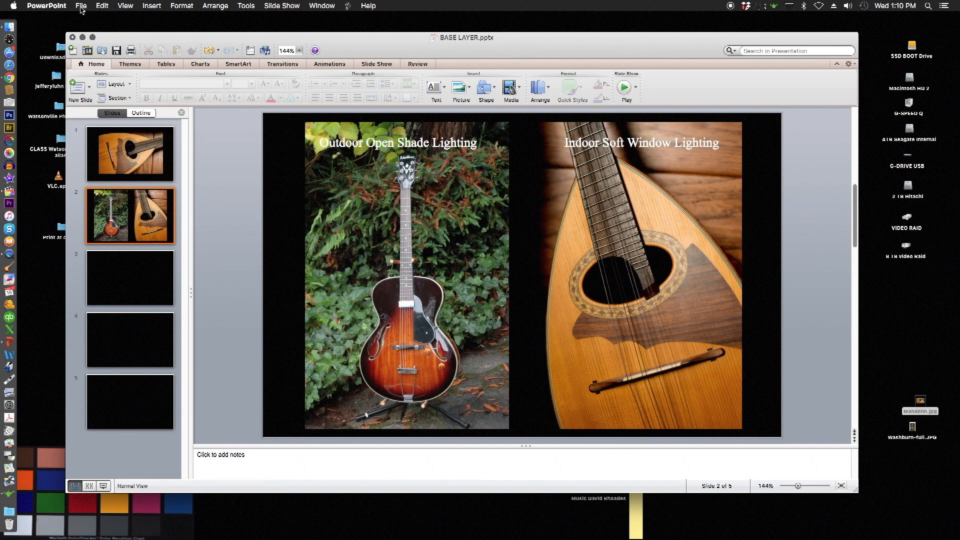
Save the presentation containing the captioned guitar and mandolin photos.
{"action": "left_click", "coordinate": [81, 6]}
{"action": "left_click", "coordinate": [100, 94]}
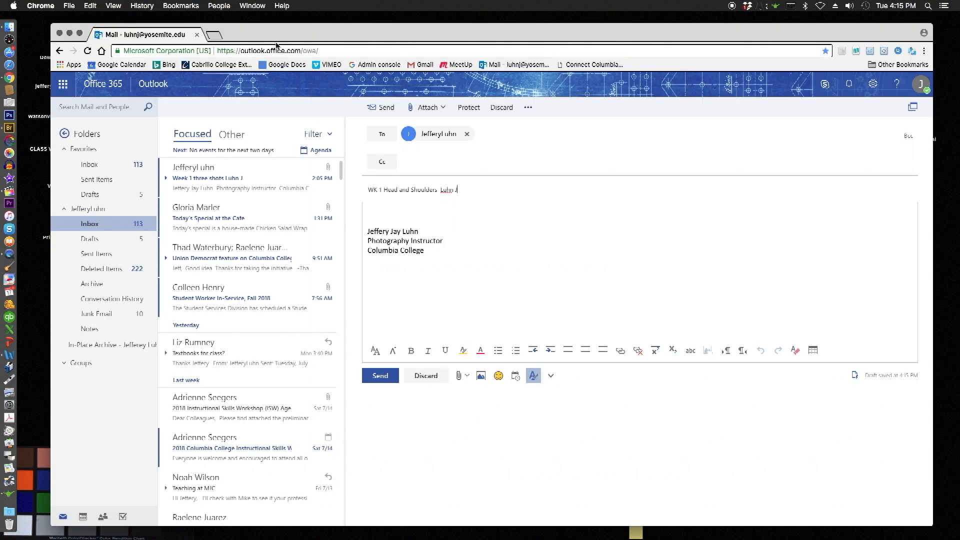
In the Outlook e-mail draft, attach the "WK 1 Object" presentation from the computer's INTRO LECTURE ASSN folder as a copy.
{"action": "left_click", "coordinate": [458, 375]}
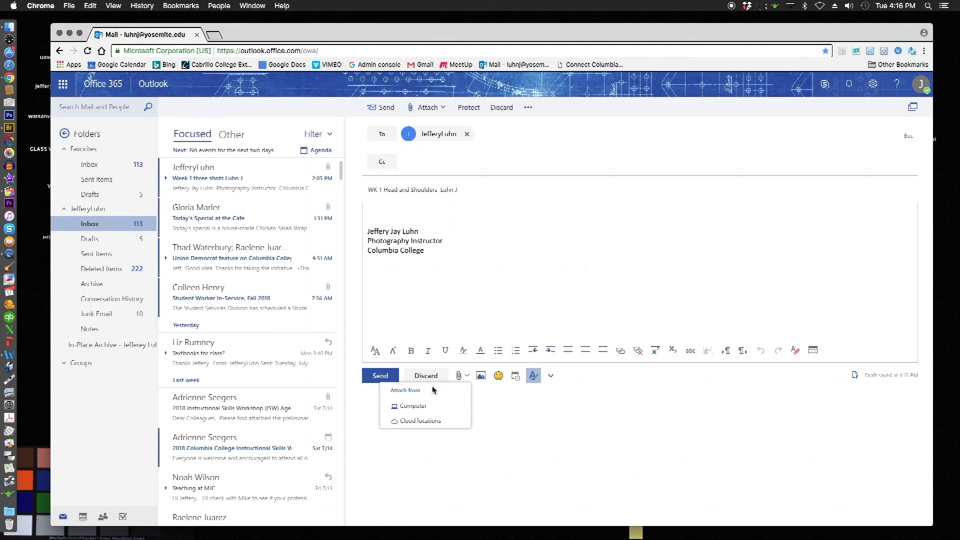
{"action": "left_click", "coordinate": [414, 404]}
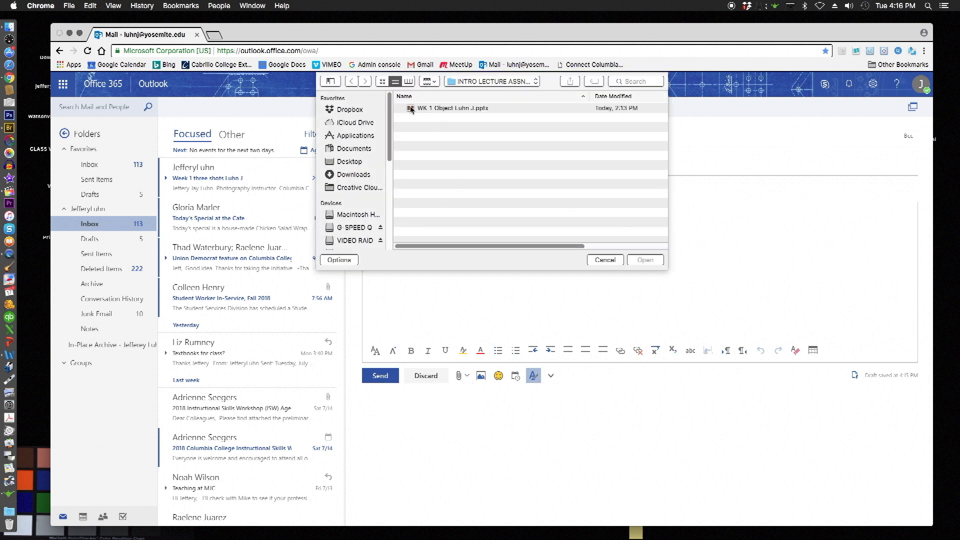
{"action": "left_click", "coordinate": [412, 110]}
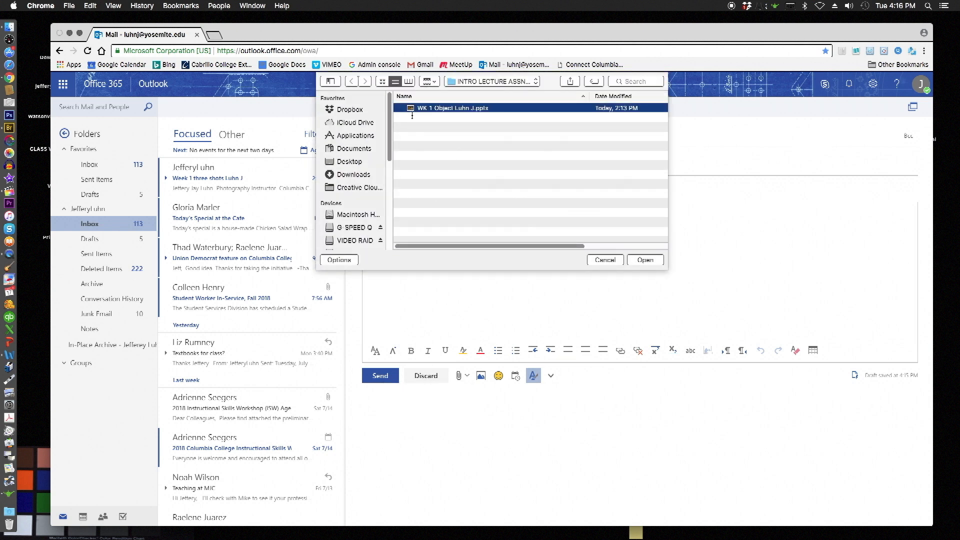
{"action": "double_click", "coordinate": [411, 108]}
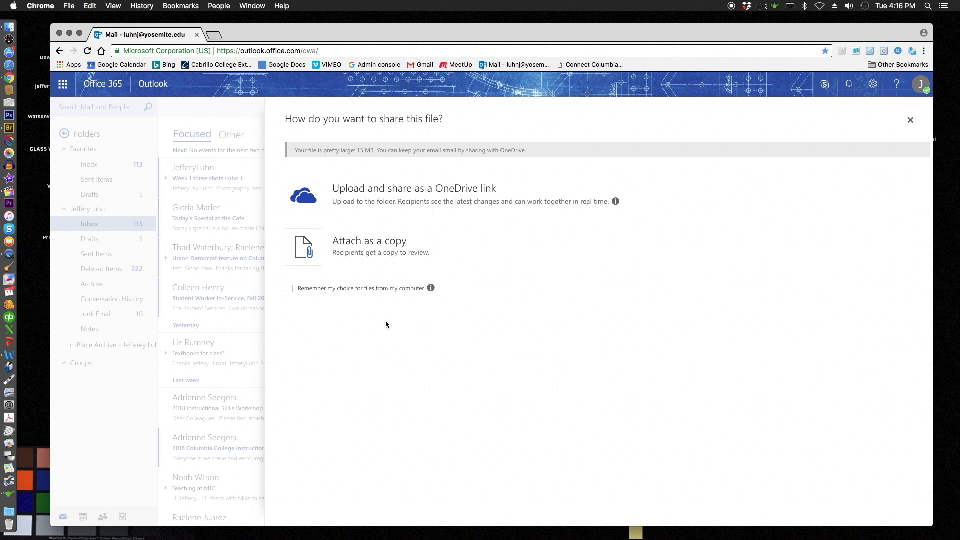
{"action": "left_click", "coordinate": [301, 251]}
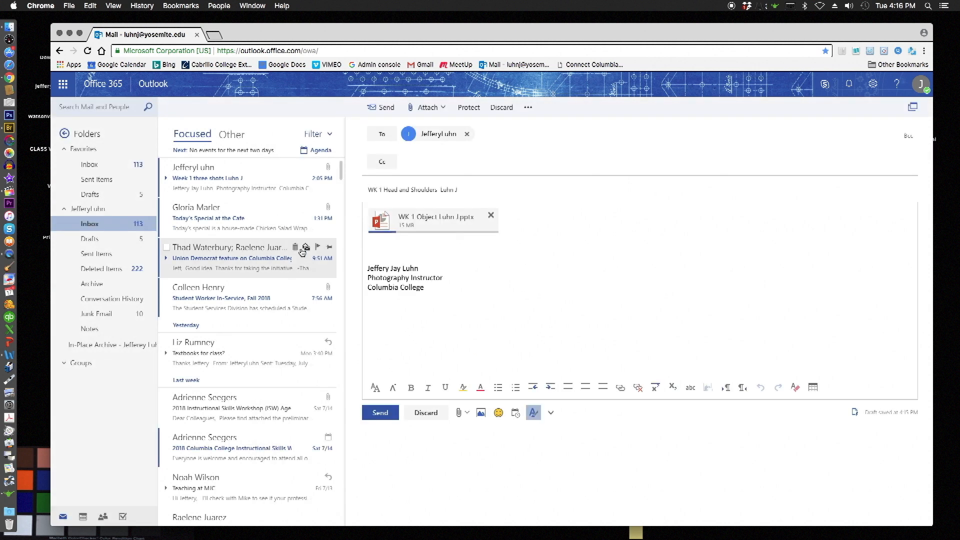